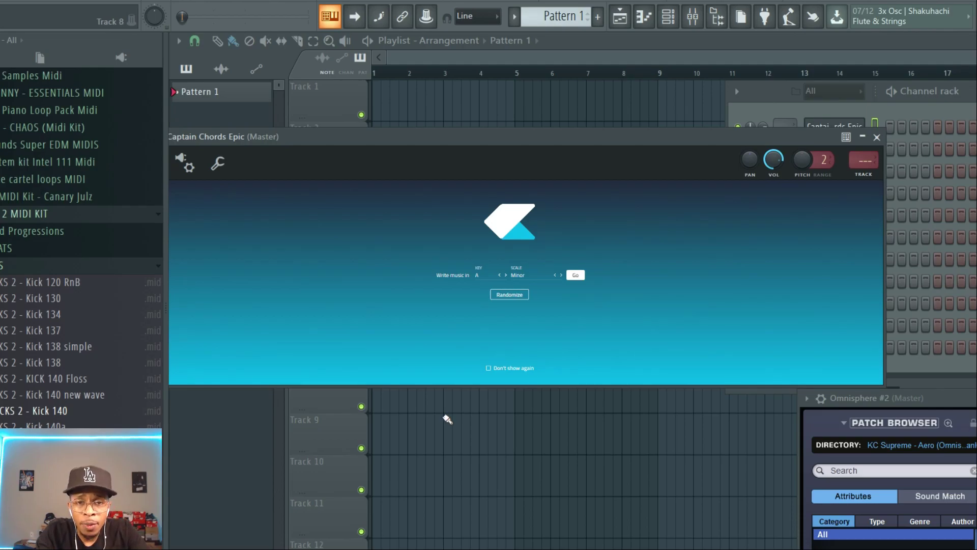
# Start writing music in A Minor in the Captain Chords Epic plugin
pyautogui.moveTo(511, 135); pyautogui.dragTo(510, 124)
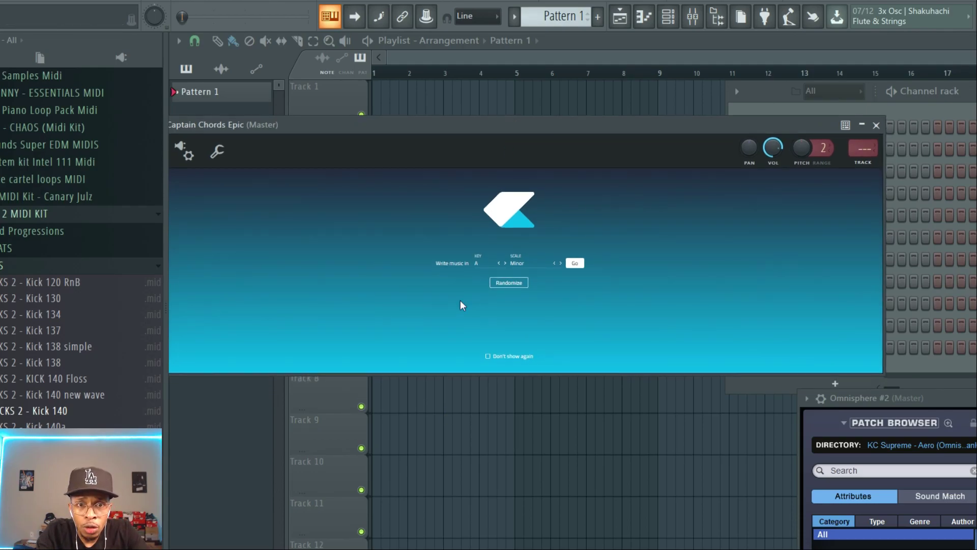
pyautogui.click(572, 263)
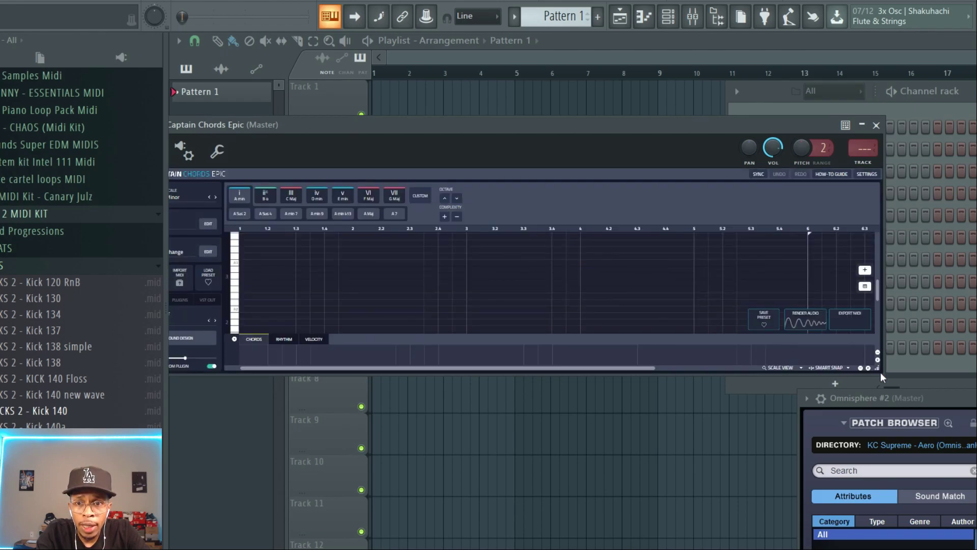
# Enlarge the plugin window and load the Best Trap Chords progression from the Top 20 bank
pyautogui.moveTo(880, 377); pyautogui.dragTo(870, 547)
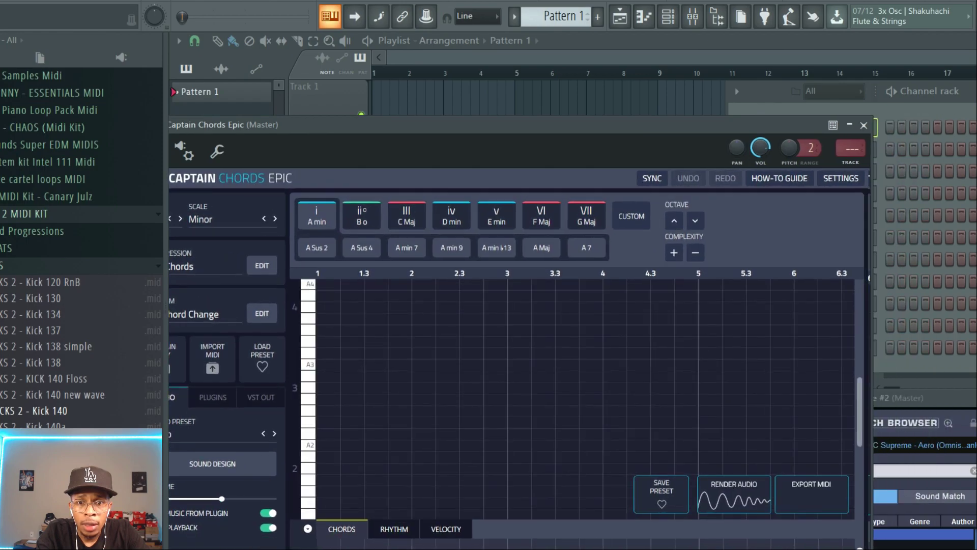
pyautogui.moveTo(548, 123); pyautogui.dragTo(580, 68)
pyautogui.click(437, 173)
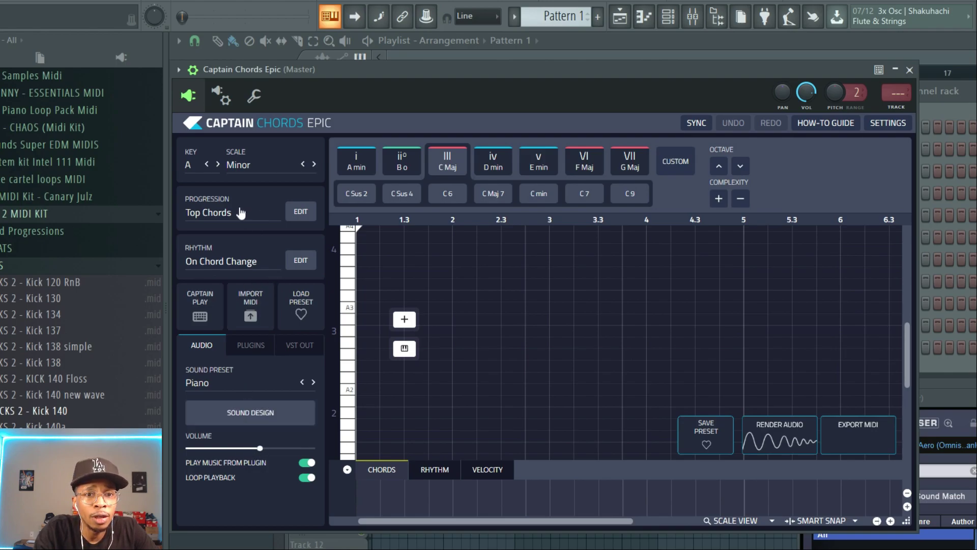
pyautogui.click(223, 214)
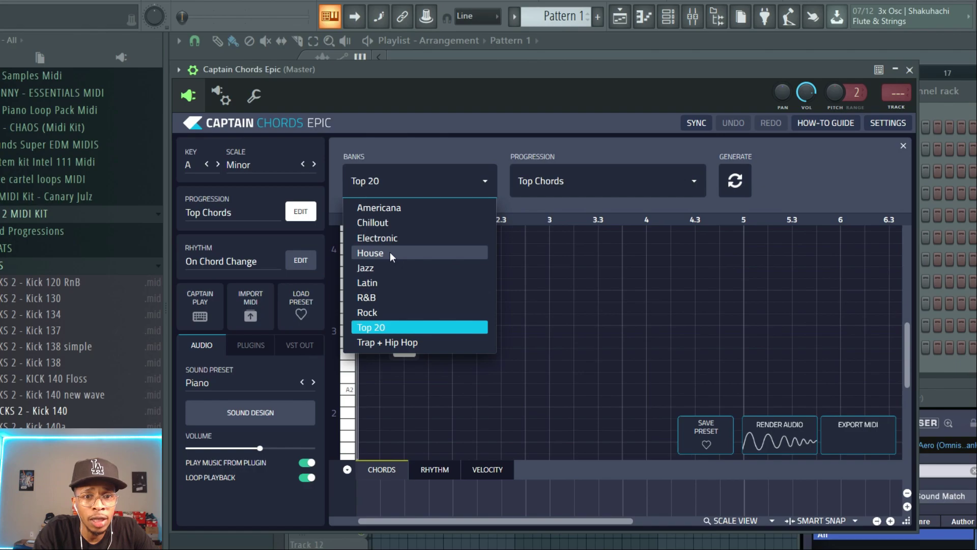
pyautogui.click(374, 327)
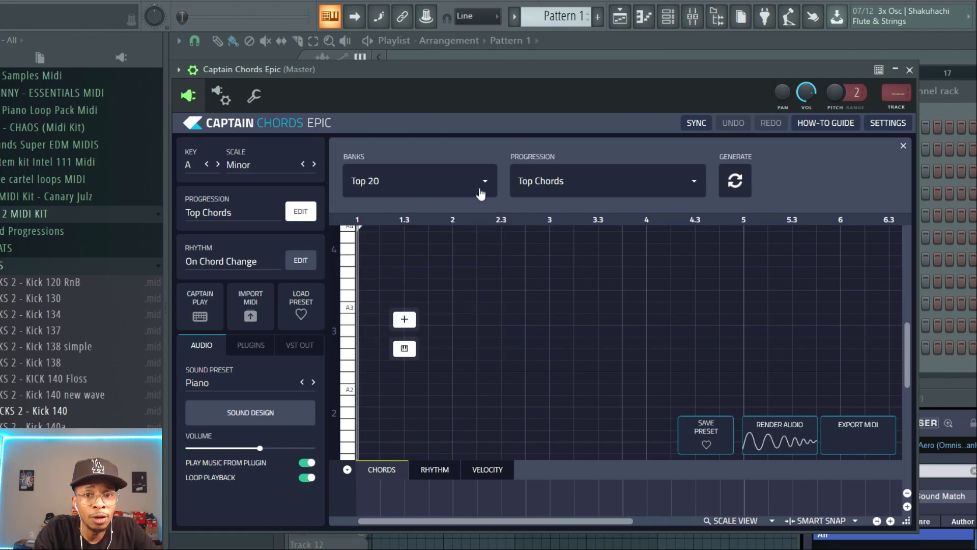
pyautogui.click(599, 186)
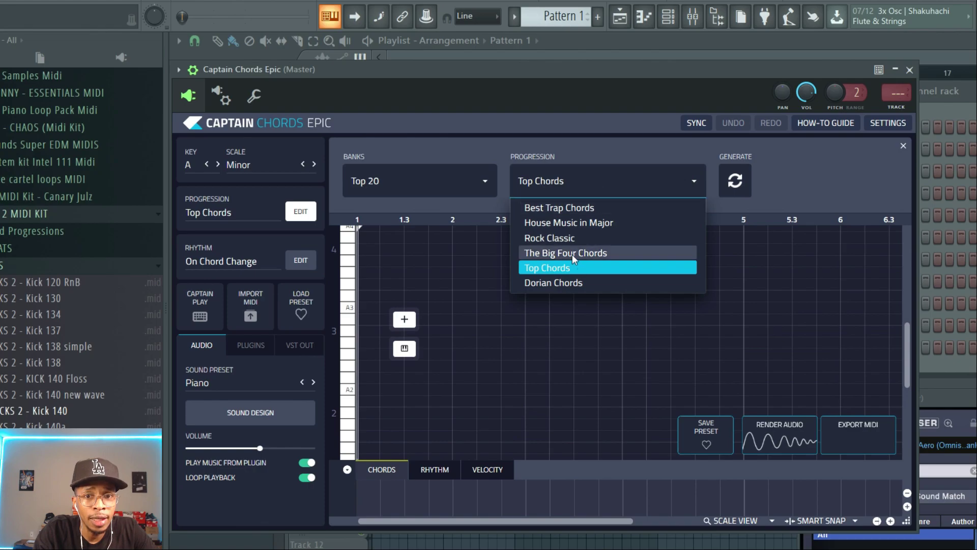
pyautogui.click(569, 208)
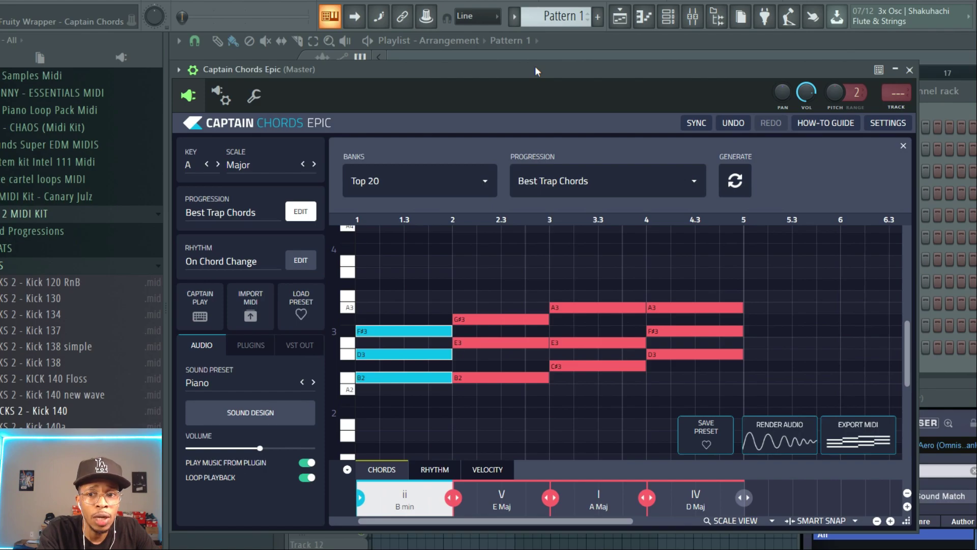
# Open the piano roll and select a loop region across the first four bars
pyautogui.press('F7')
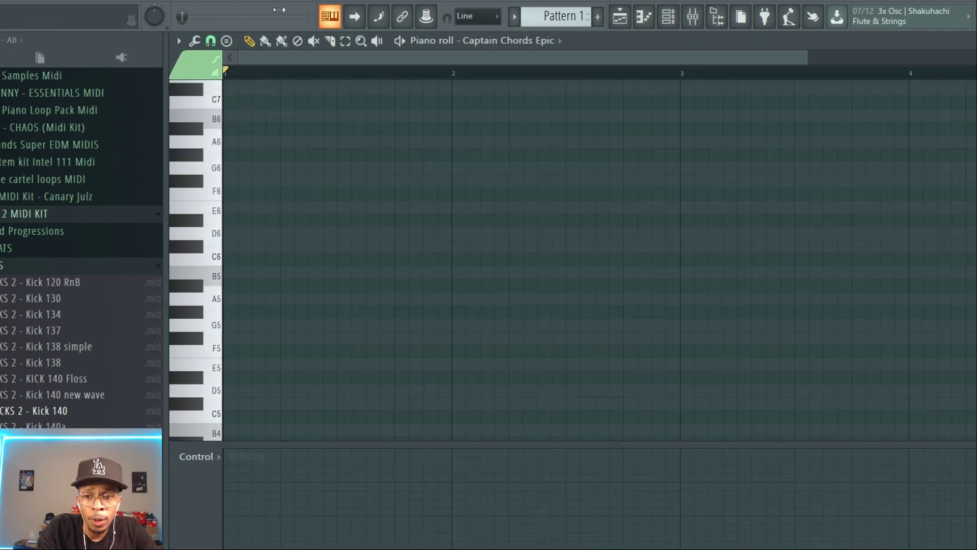
pyautogui.moveTo(226, 72); pyautogui.dragTo(975, 109)
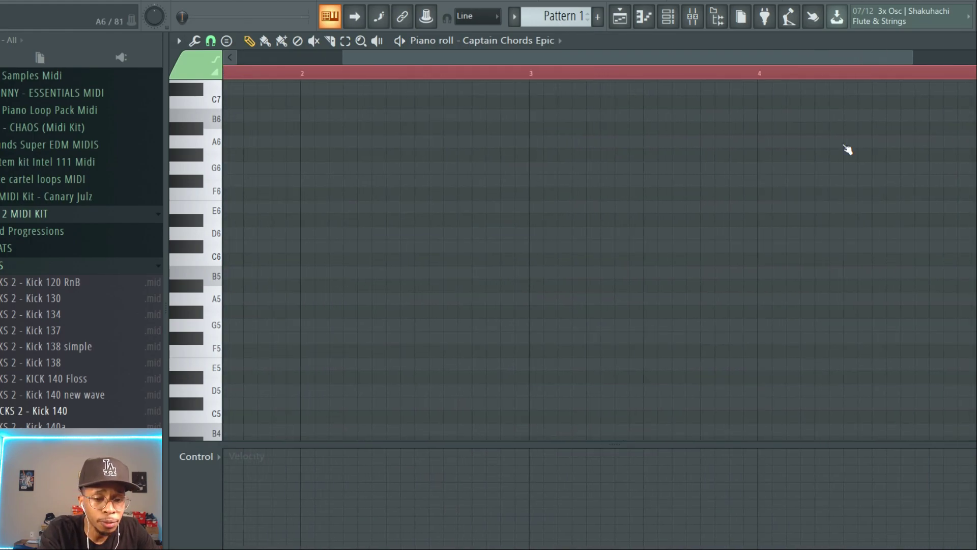
# Reopen Captain Chords Epic from the channel rack and play the progression
pyautogui.press('F6')
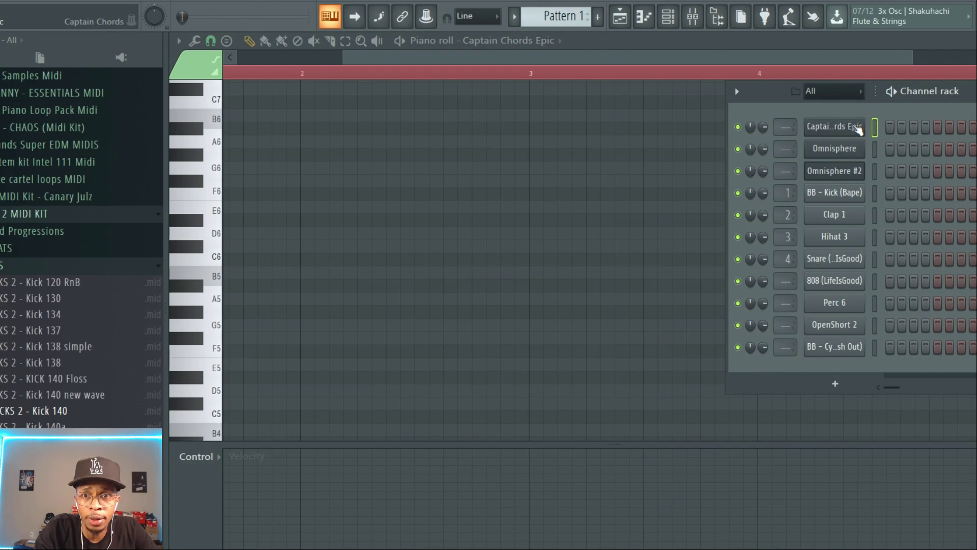
pyautogui.click(859, 130)
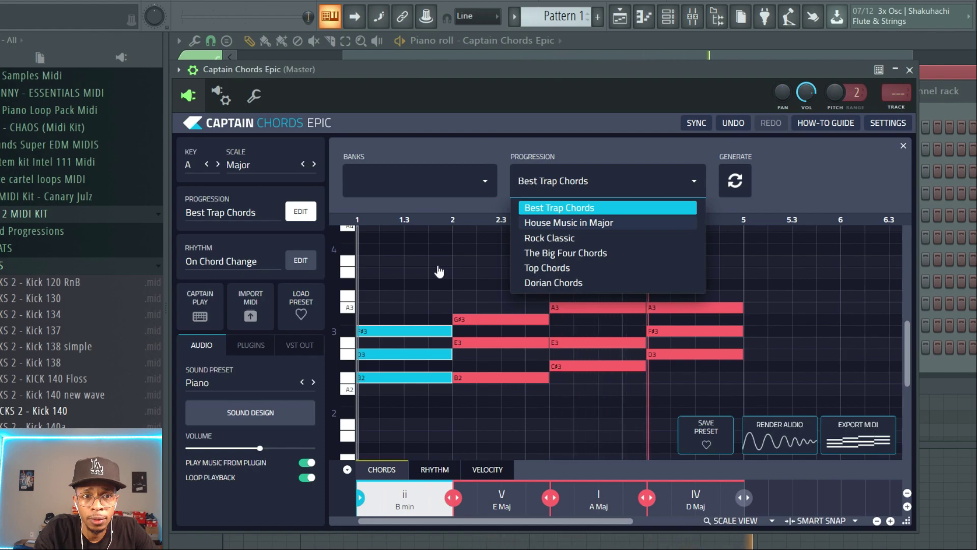
pyautogui.press('space')
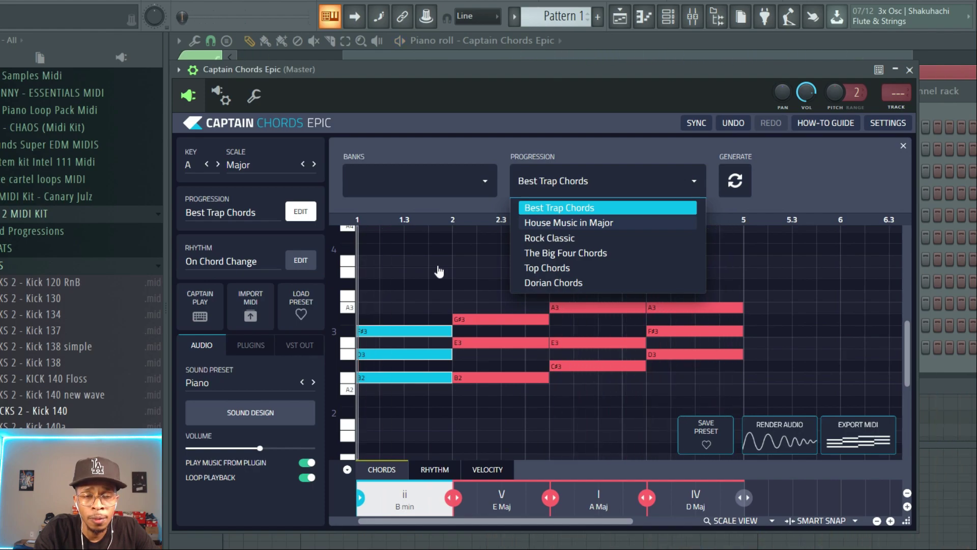
pyautogui.click(519, 146)
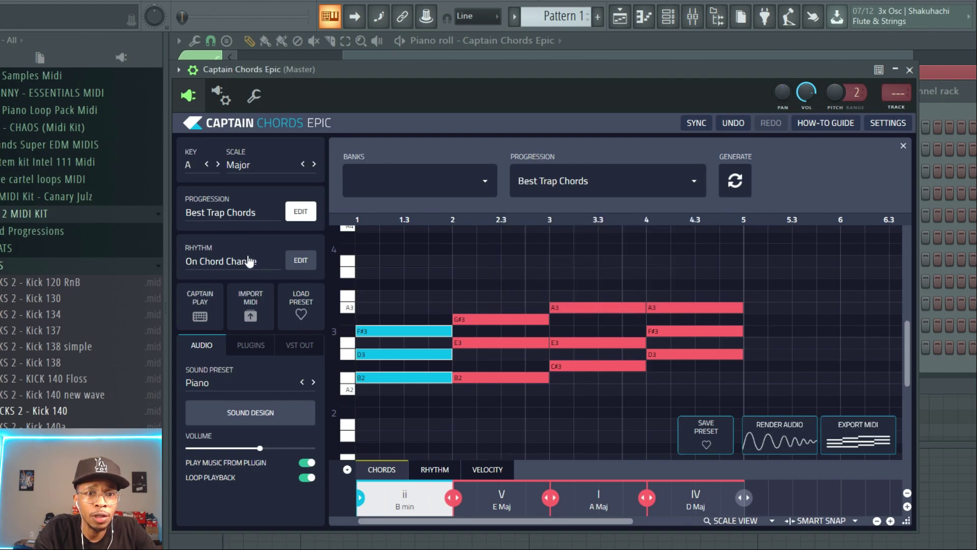
# Set the rhythm to Rage Complex 1 from the Hyperpop bank and preview it
pyautogui.click(300, 261)
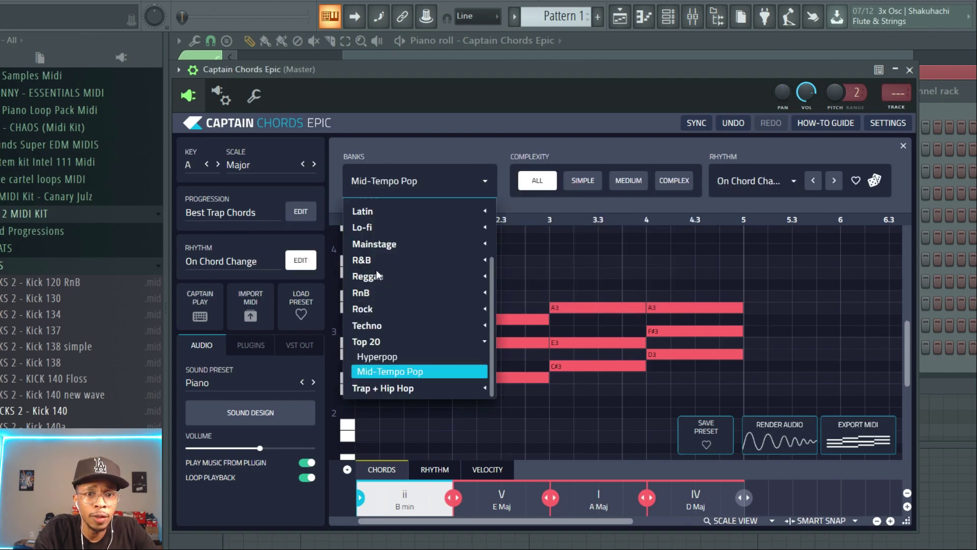
pyautogui.click(383, 359)
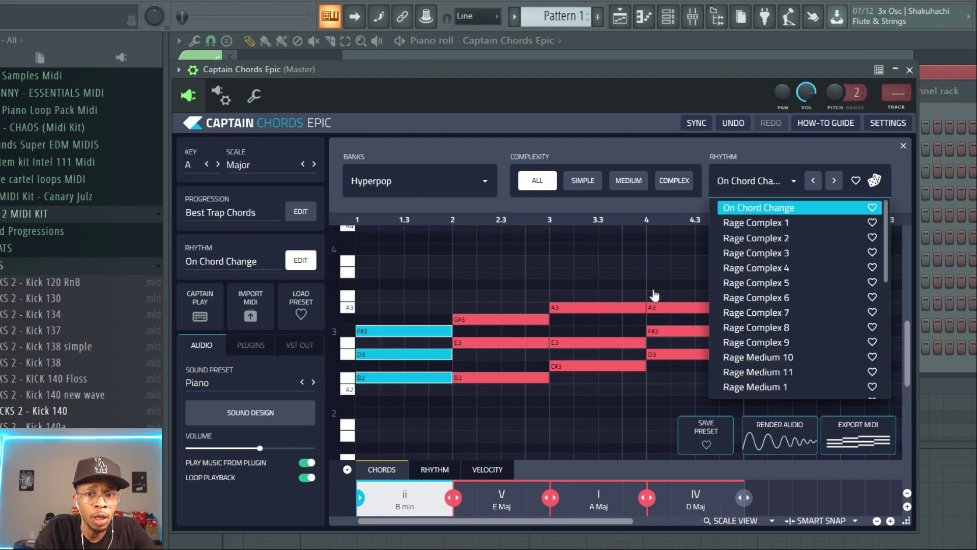
pyautogui.click(749, 224)
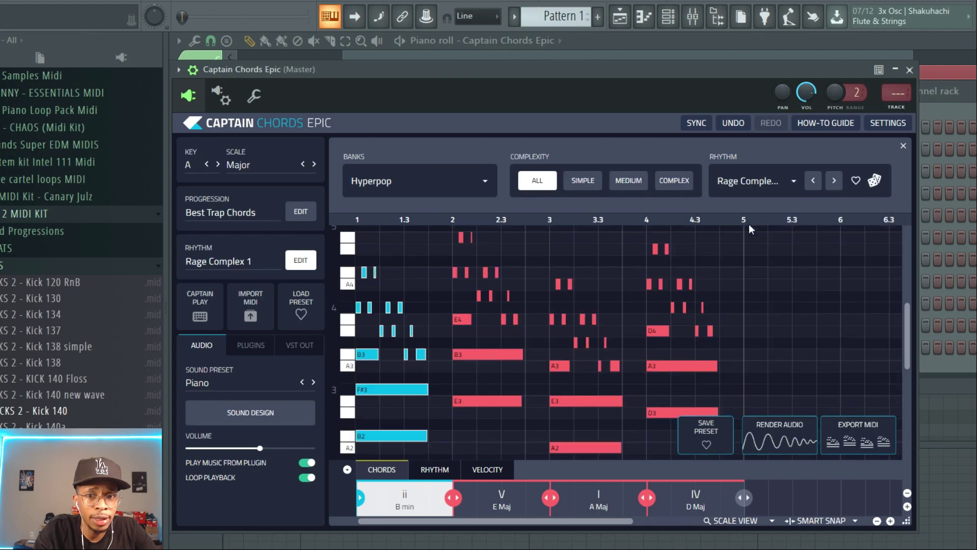
pyautogui.press('space')
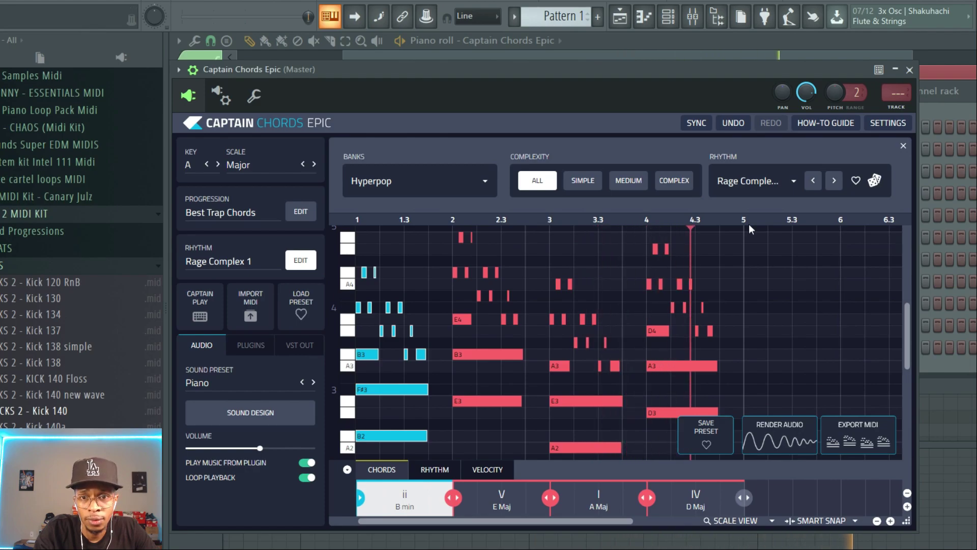
pyautogui.press('space')
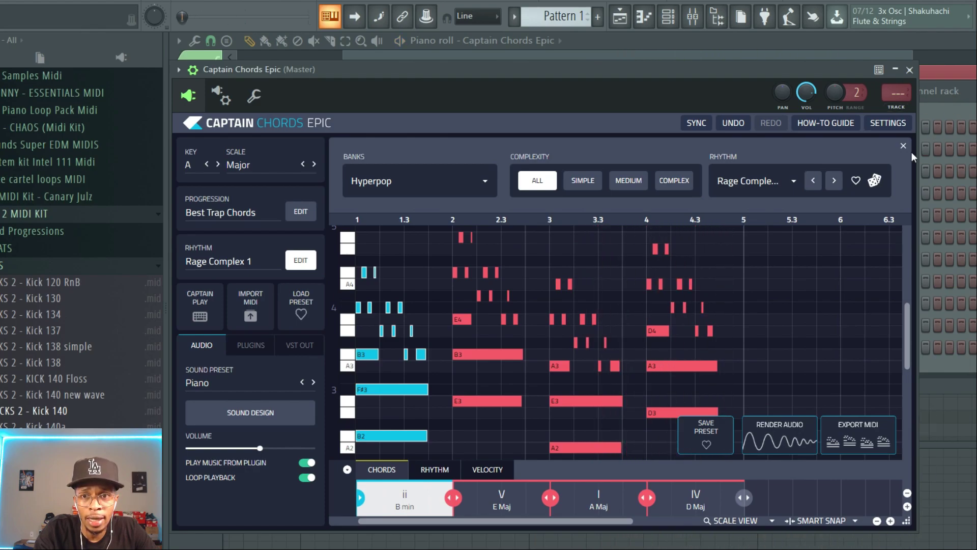
# Randomize the rhythm pattern and preview the result
pyautogui.click(875, 183)
pyautogui.press('space')
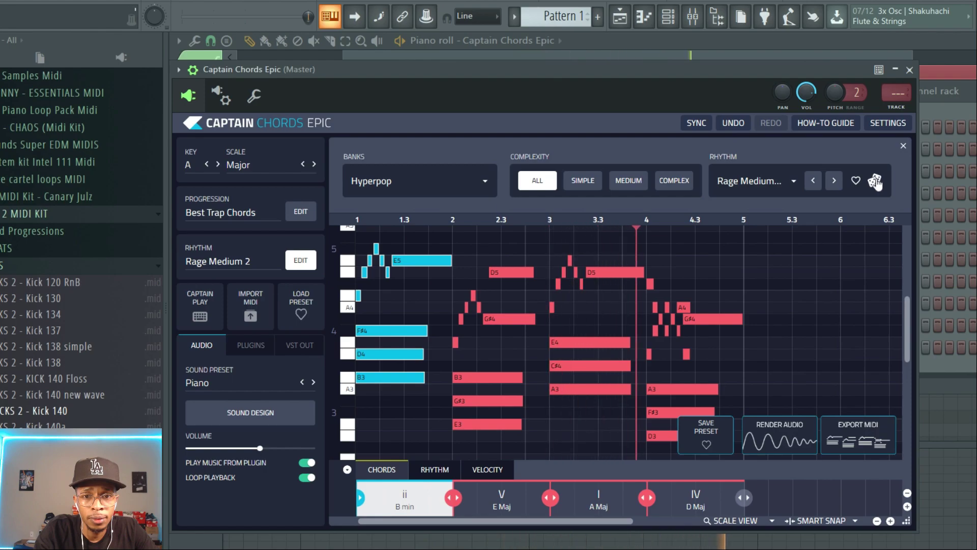
pyautogui.press('space')
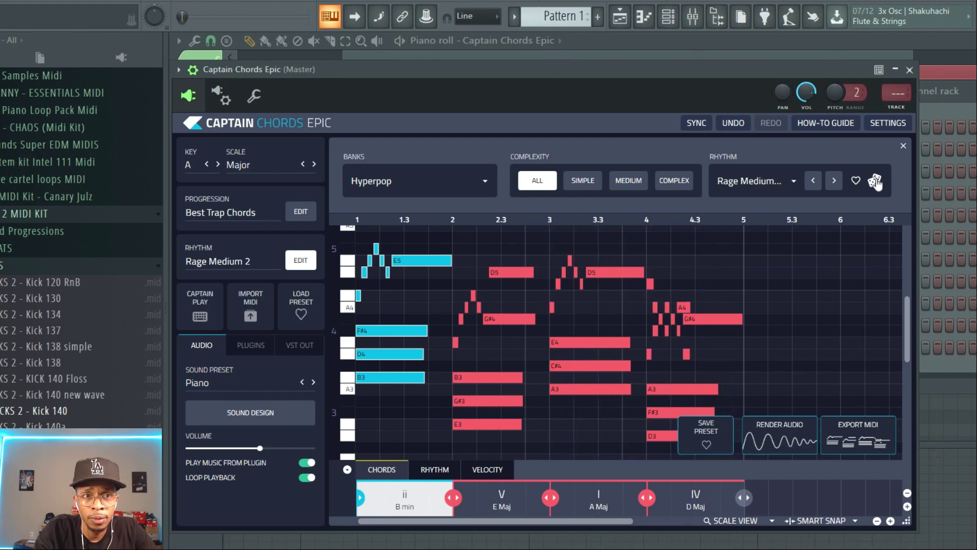
# Arrange the plugin window beside the channel rack and preview the pattern playback
pyautogui.moveTo(717, 73); pyautogui.dragTo(596, 103)
pyautogui.moveTo(744, 460); pyautogui.dragTo(845, 148)
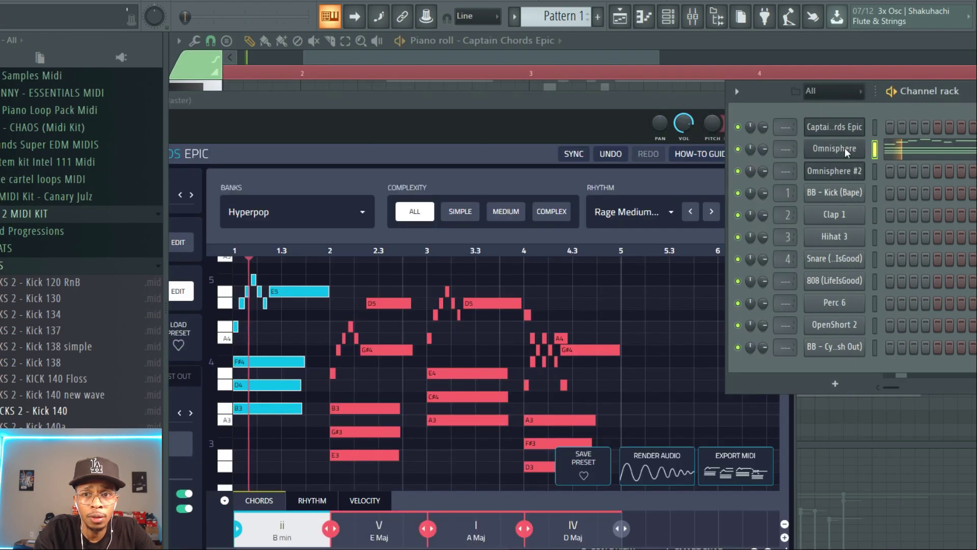
pyautogui.moveTo(595, 99); pyautogui.dragTo(743, 86)
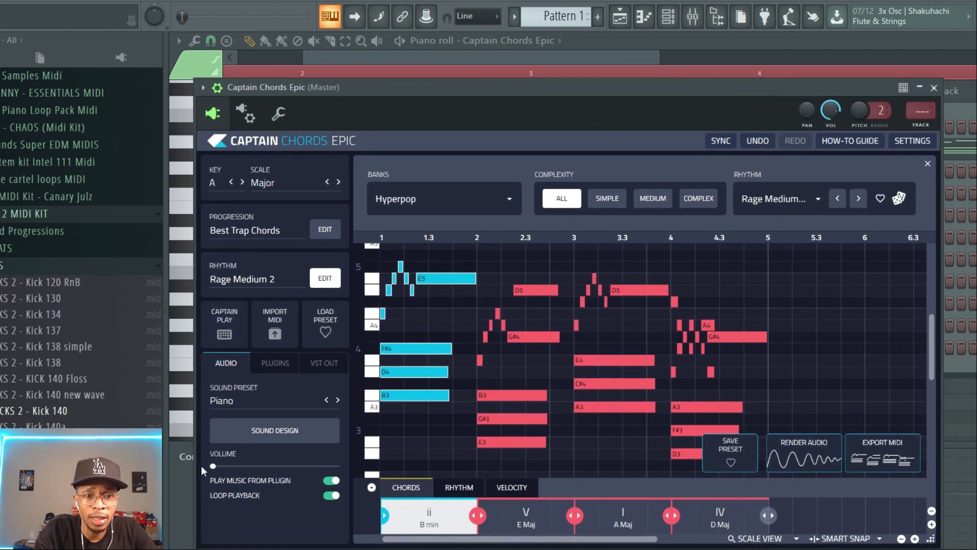
pyautogui.press('space')
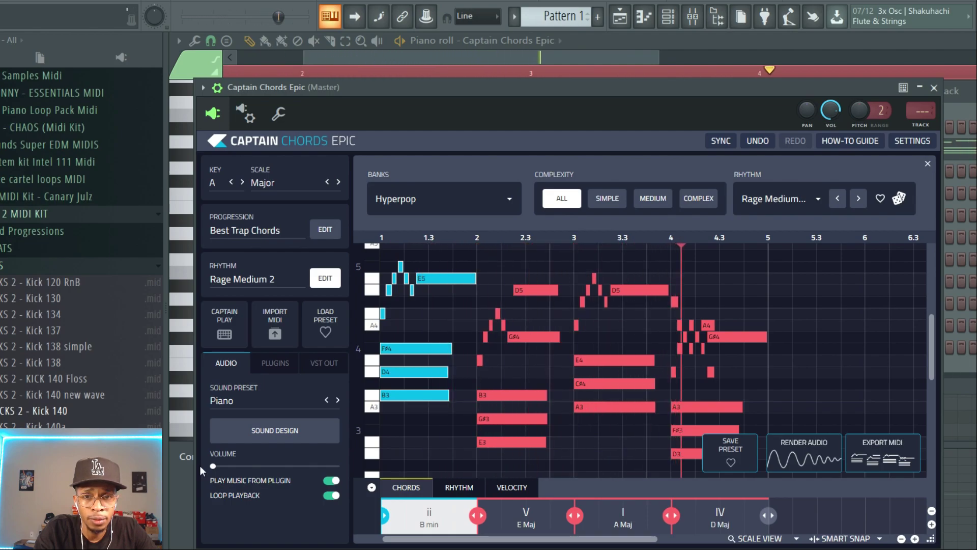
pyautogui.press('space')
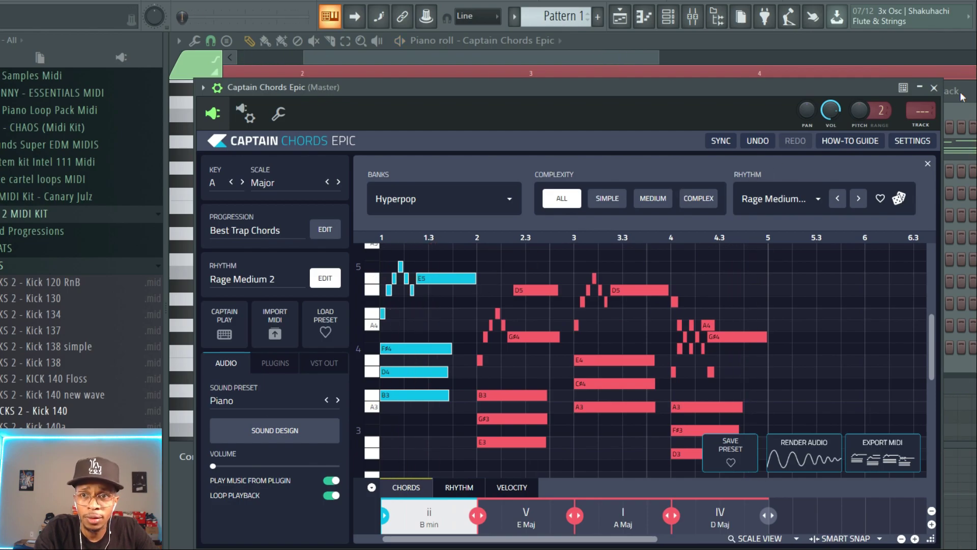
pyautogui.click(969, 108)
pyautogui.rightClick(834, 148)
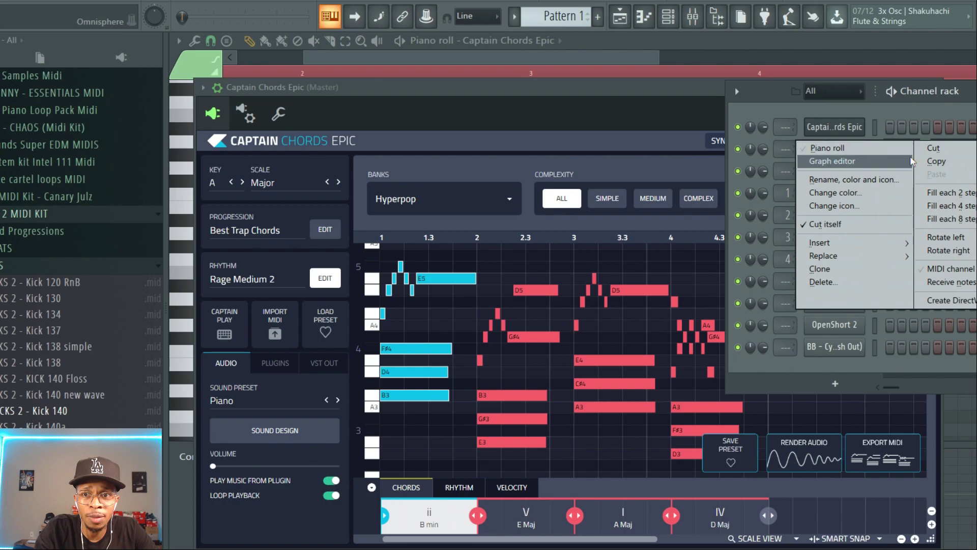
pyautogui.click(719, 212)
# Switch the rhythm bank to Drill under Trap + Hip Hop
pyautogui.moveTo(559, 87)
pyautogui.mouseDown()
pyautogui.moveTo(549, 111)
pyautogui.moveTo(549, 88)
pyautogui.mouseUp()
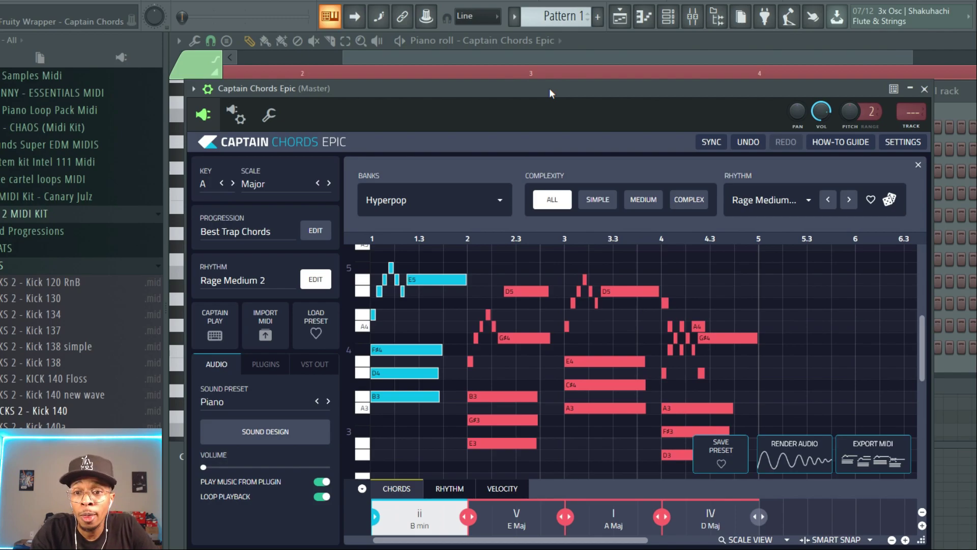
pyautogui.moveTo(571, 91)
pyautogui.mouseDown()
pyautogui.moveTo(560, 84)
pyautogui.moveTo(574, 87)
pyautogui.mouseUp()
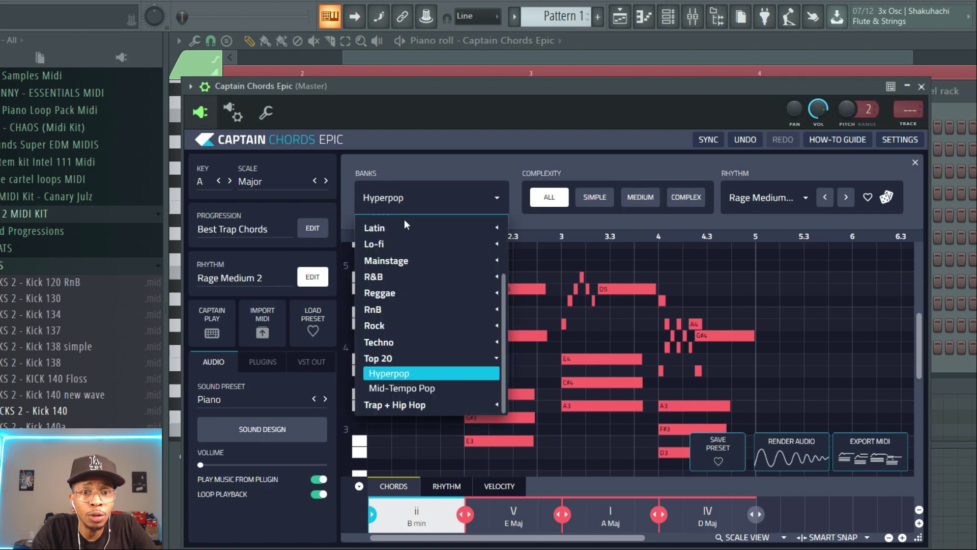
pyautogui.click(403, 403)
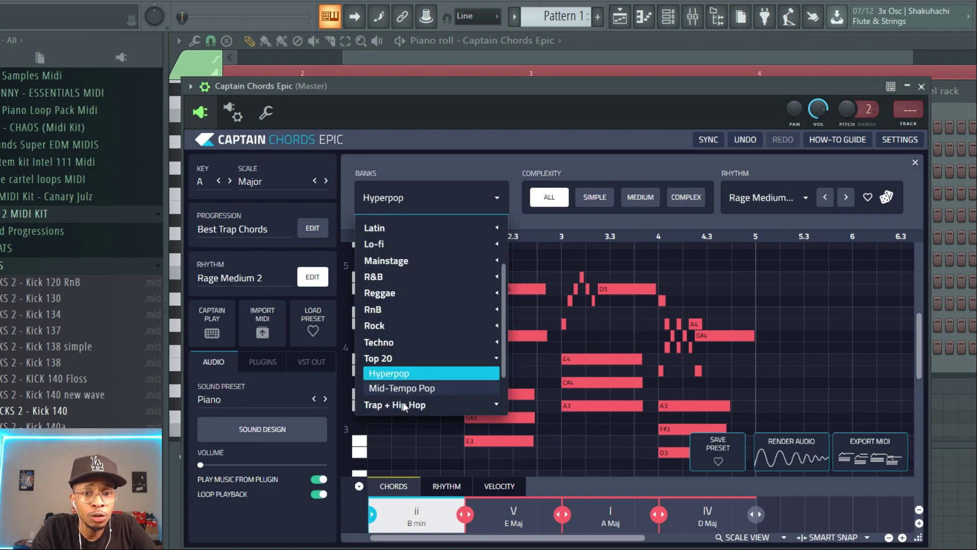
pyautogui.scroll(-2, 442, 372)
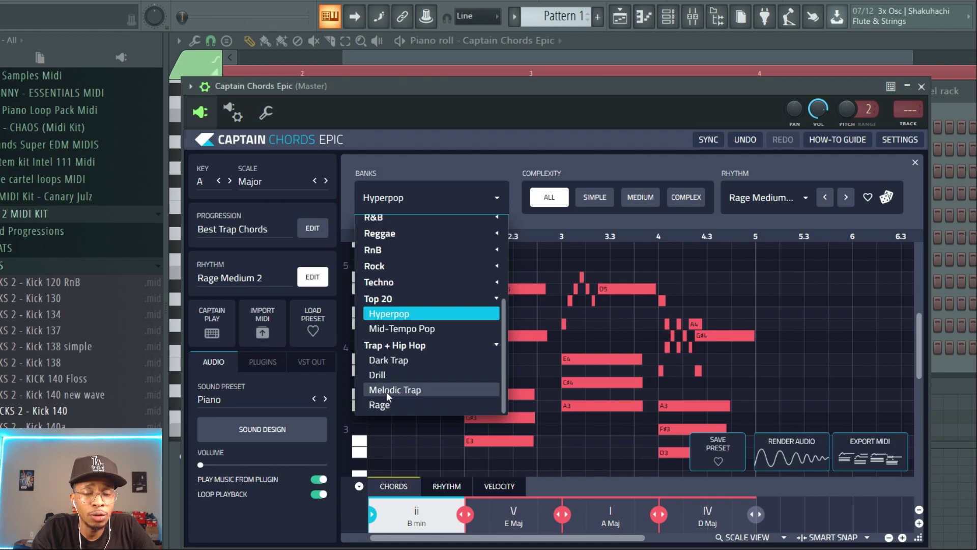
pyautogui.click(383, 374)
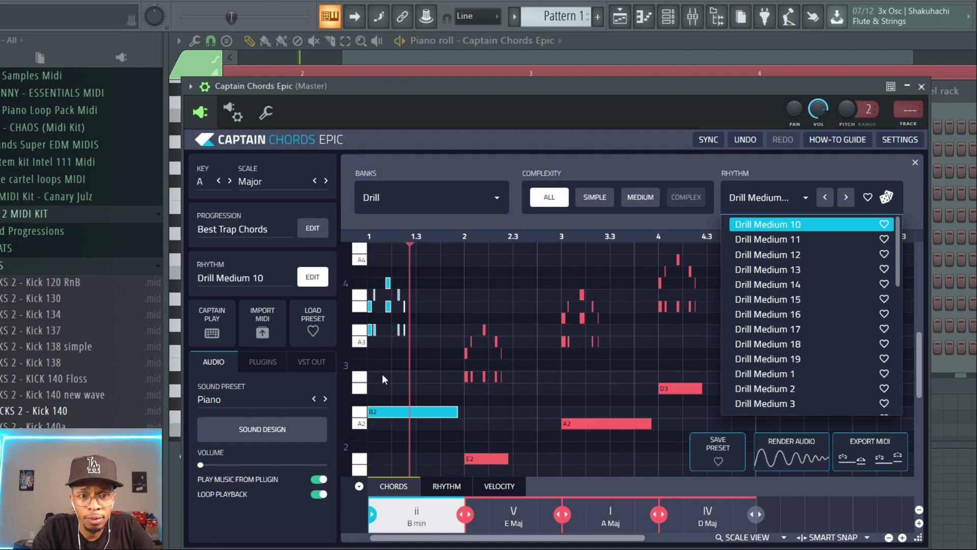
# Raise the plugin volume and accept restretching all channels
pyautogui.moveTo(202, 467); pyautogui.dragTo(231, 469)
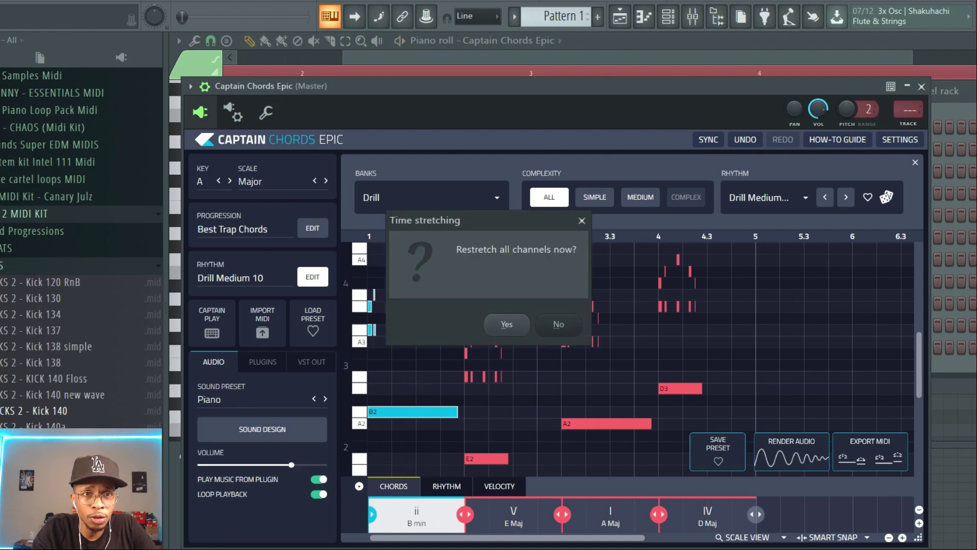
pyautogui.click(515, 317)
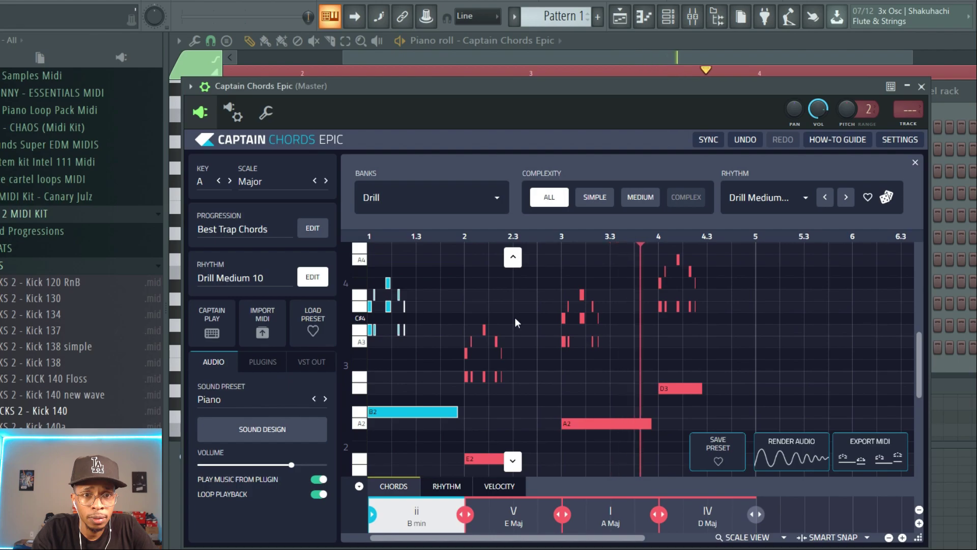
# Play the pattern and randomize the Drill rhythm
pyautogui.press('space')
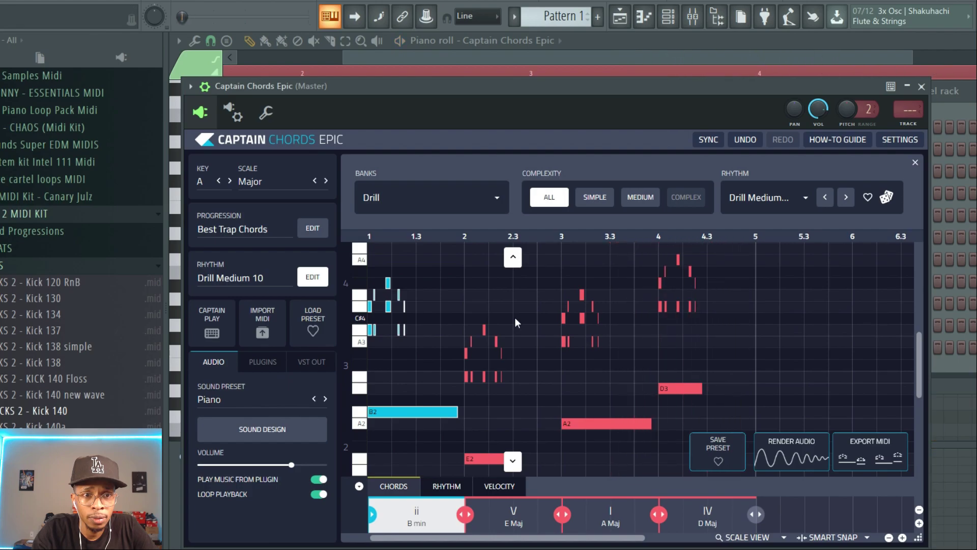
pyautogui.click(887, 200)
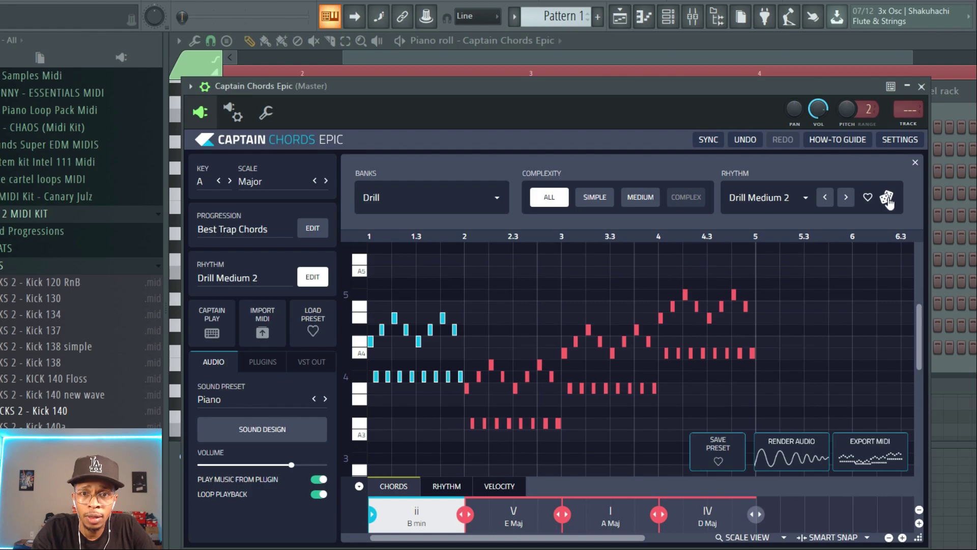
# Set the rhythm complexity to Medium, randomize the Drill rhythm and play the pattern
pyautogui.click(634, 199)
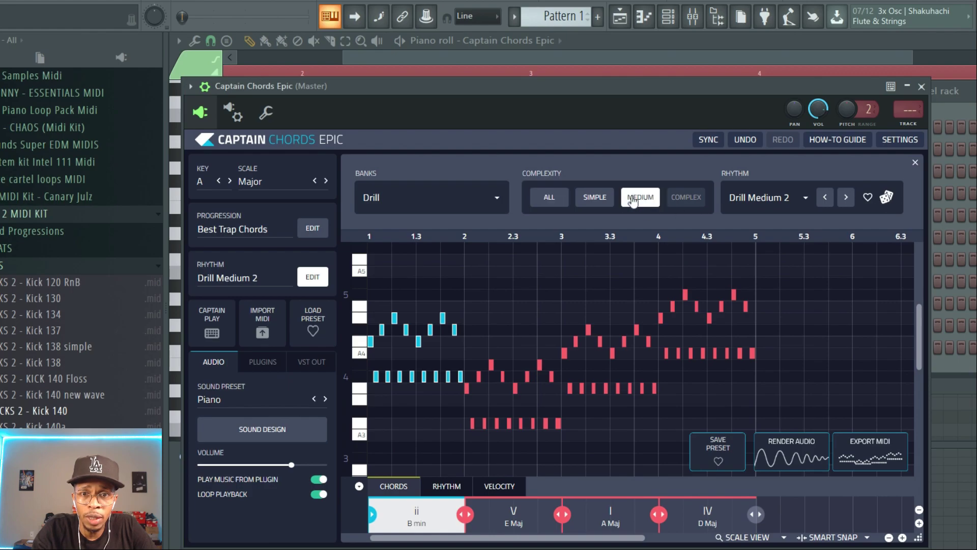
pyautogui.click(884, 198)
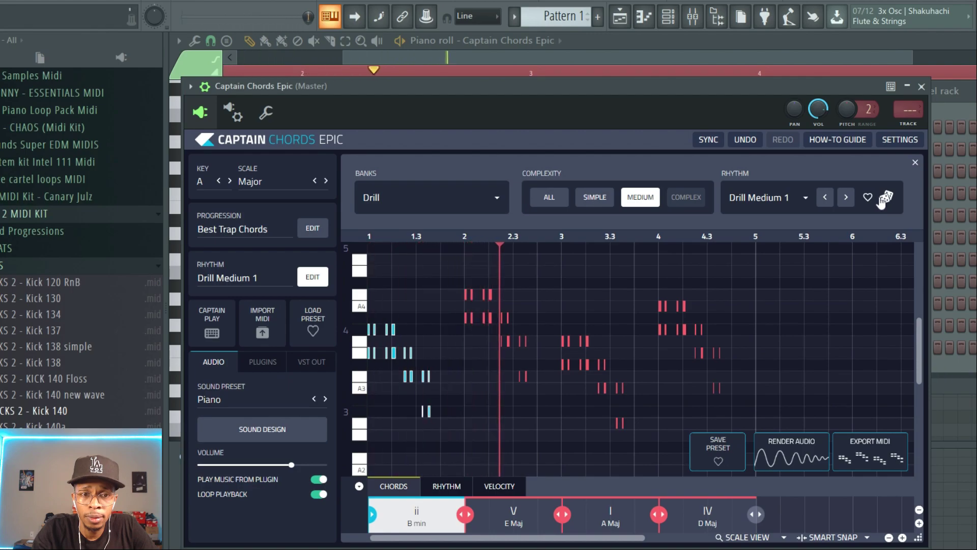
pyautogui.press('space')
pyautogui.moveTo(774, 270)
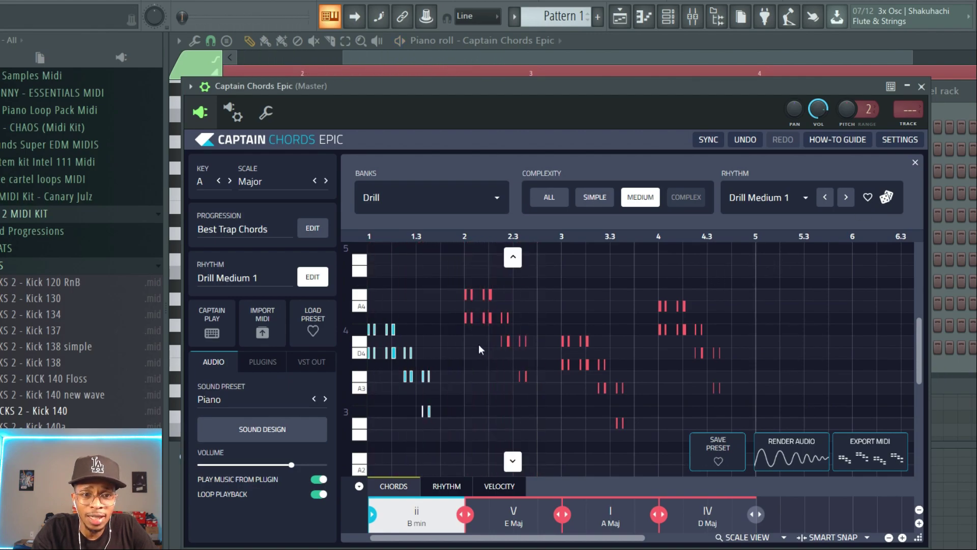
# Change the sound preset to String Machine from the Drill genre's Strings, then randomize the rhythm and preview it
pyautogui.click(259, 403)
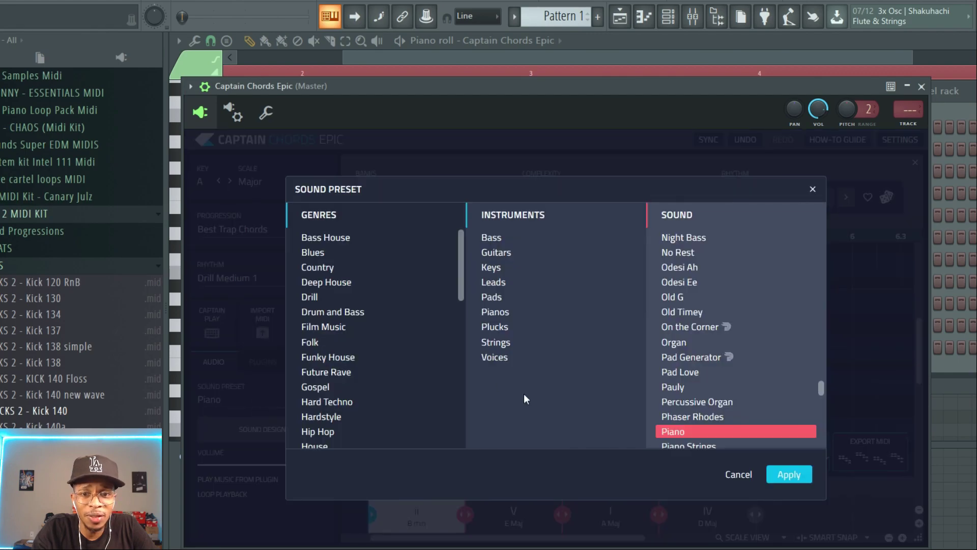
pyautogui.moveTo(462, 277)
pyautogui.mouseDown()
pyautogui.moveTo(456, 436)
pyautogui.moveTo(454, 290)
pyautogui.mouseUp()
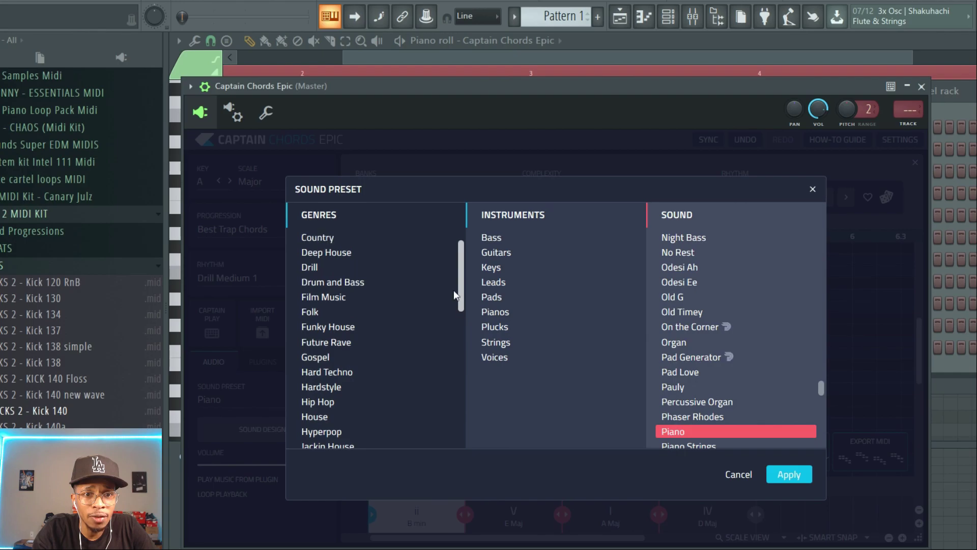
pyautogui.click(316, 267)
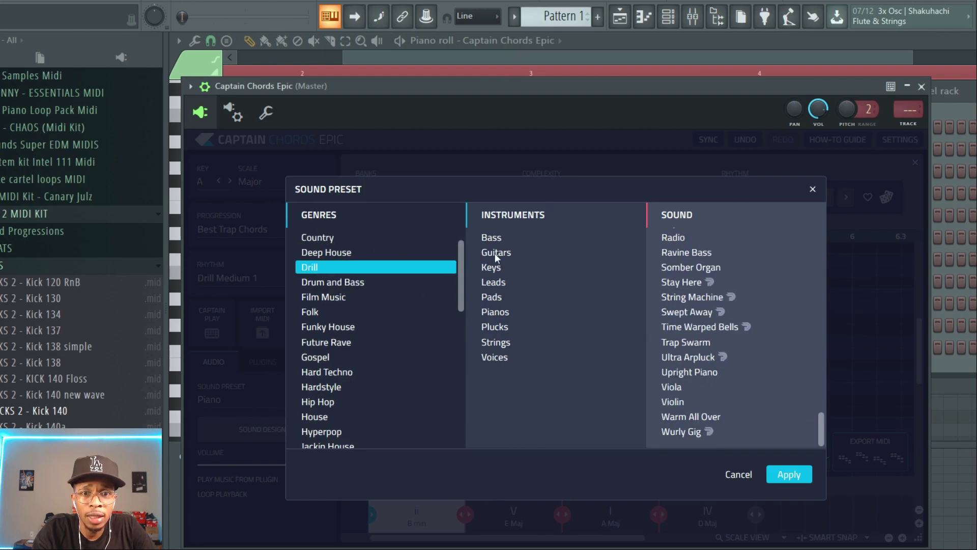
pyautogui.click(493, 344)
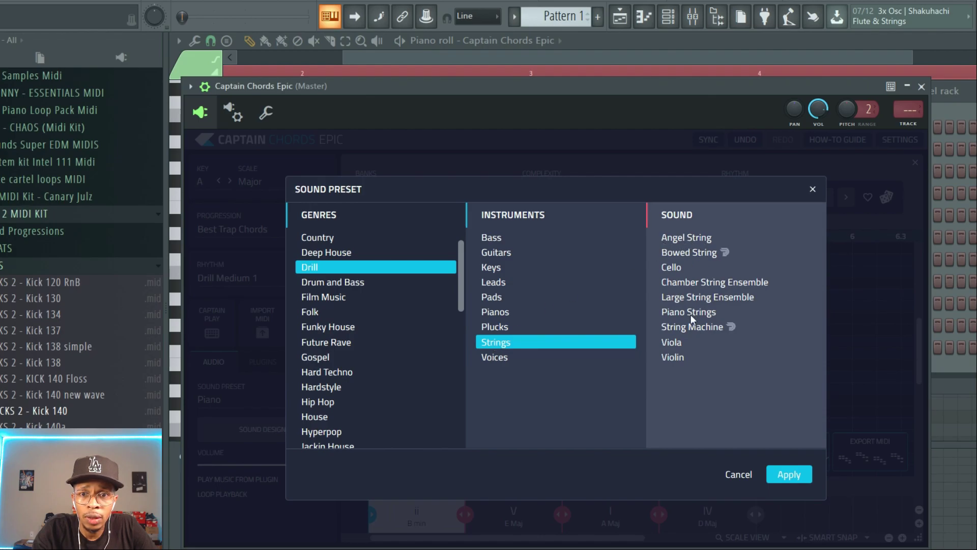
pyautogui.click(692, 327)
pyautogui.click(784, 475)
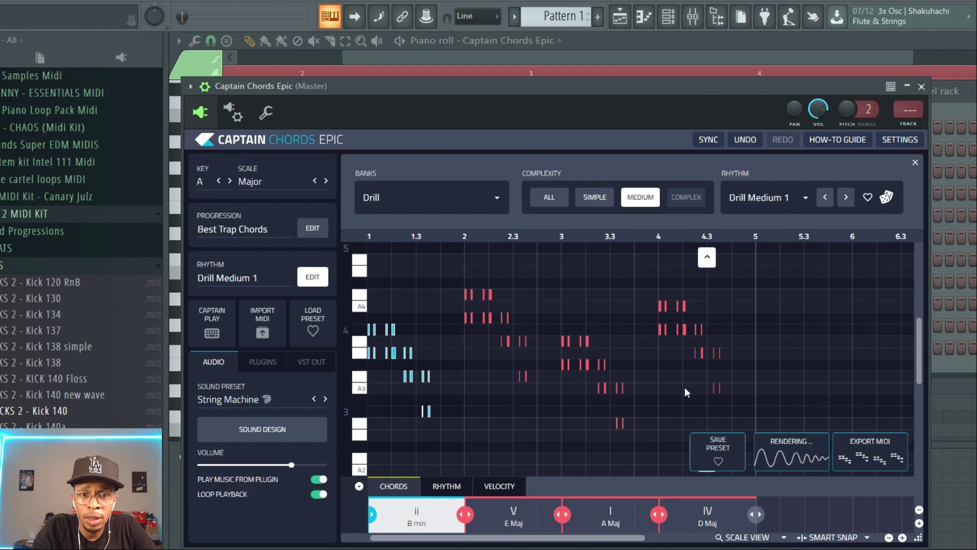
pyautogui.click(886, 198)
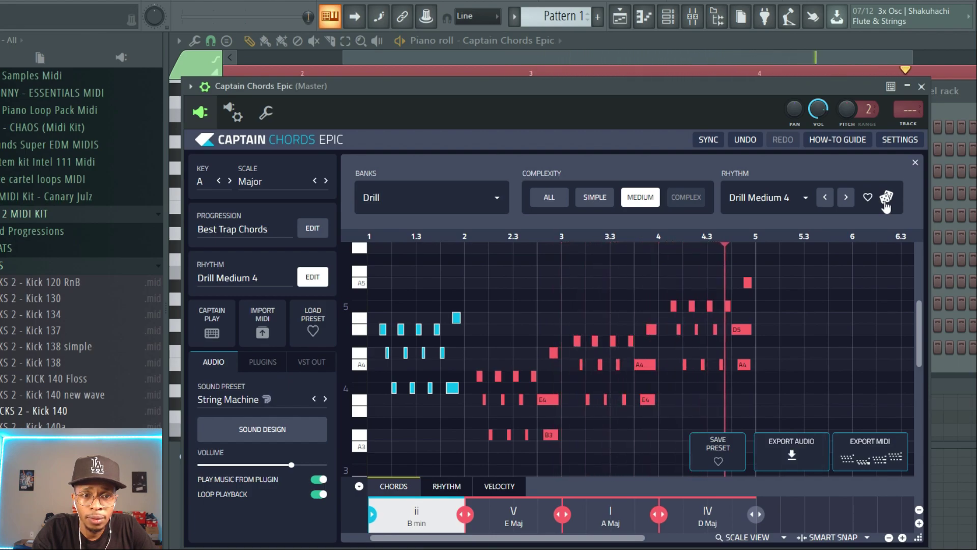
pyautogui.press('space')
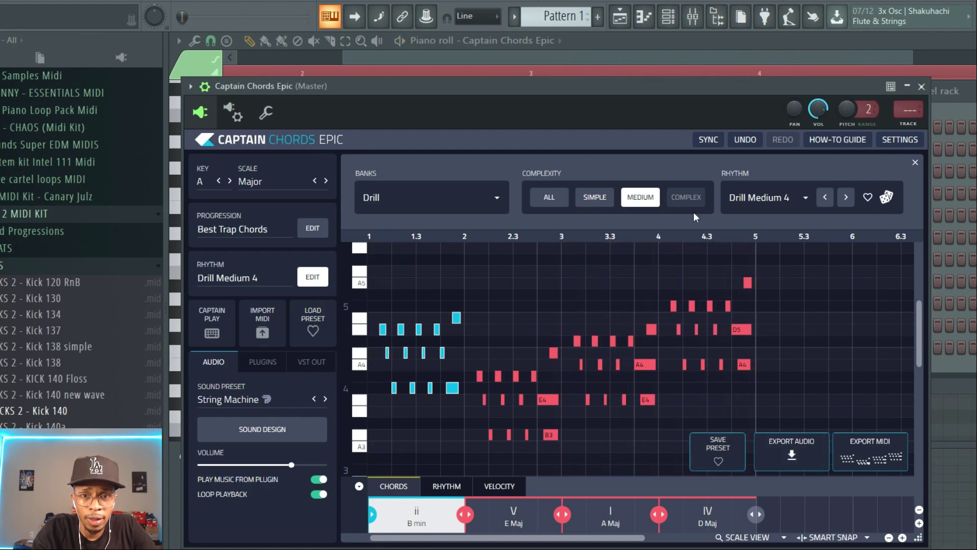
# Switch the progression to Top Chords in the Top 20 bank, generate a new variation and play it
pyautogui.click(242, 233)
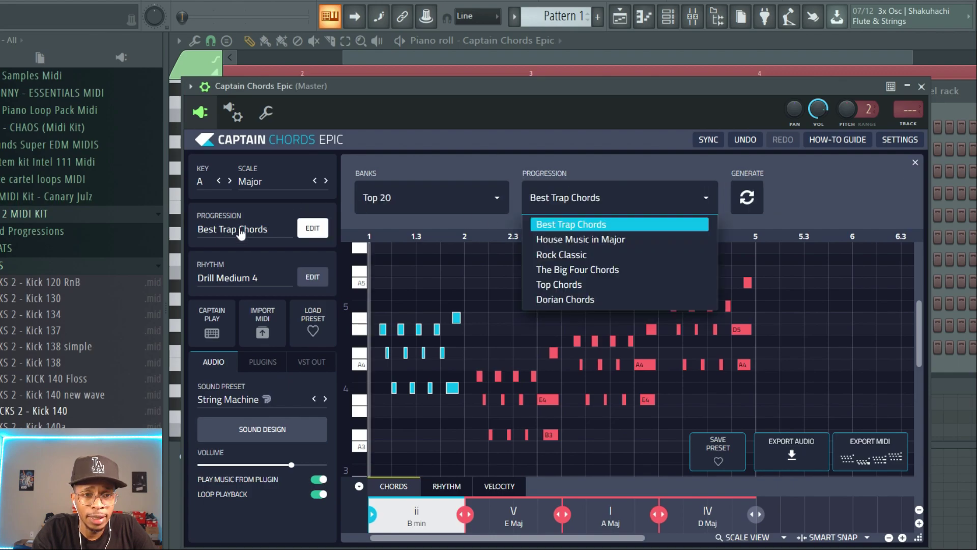
pyautogui.click(584, 286)
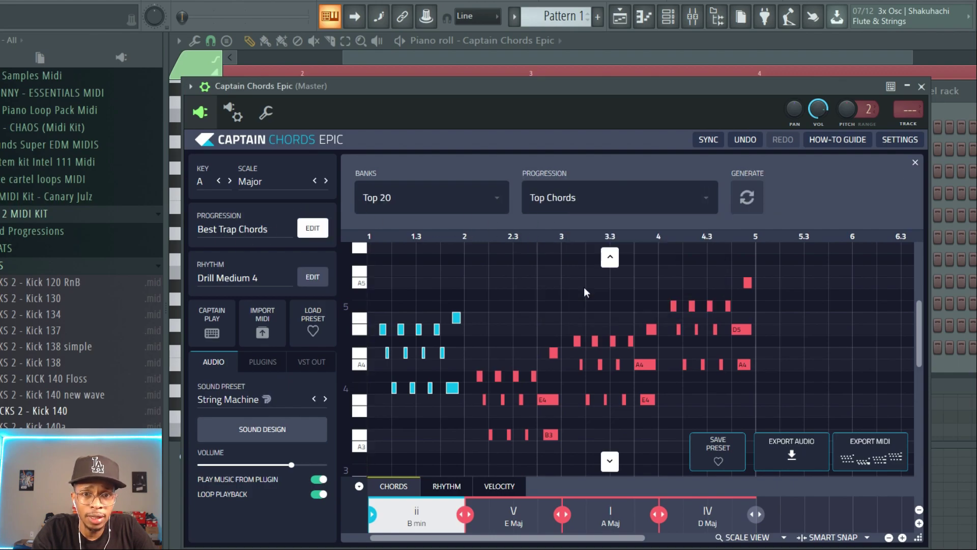
pyautogui.click(747, 197)
pyautogui.press('space')
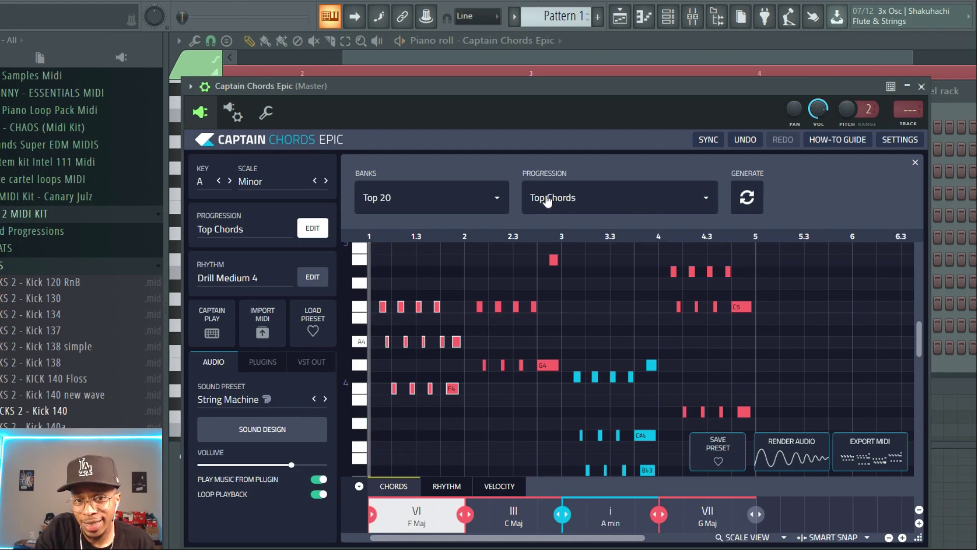
# Switch the progression bank to Trap + Hip Hop with Best Trap Chords
pyautogui.click(497, 199)
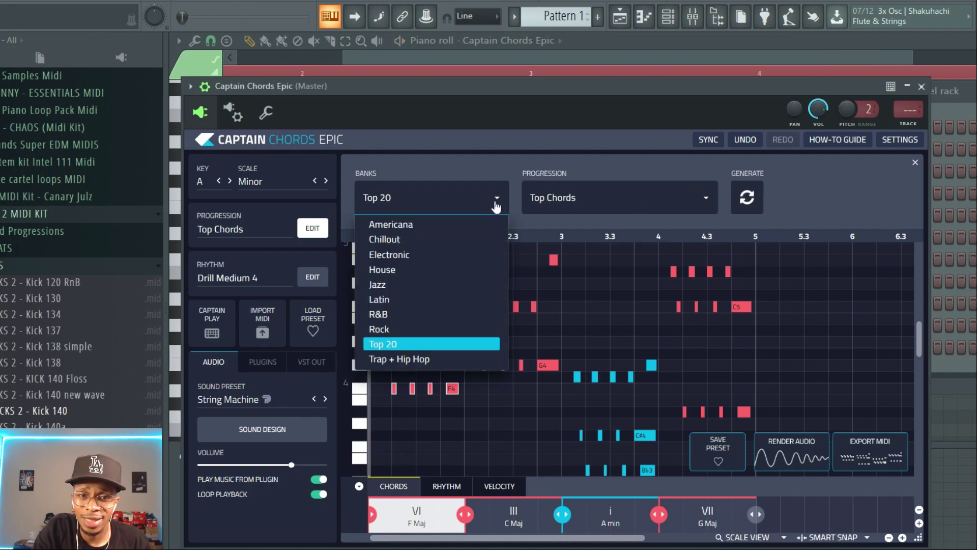
pyautogui.click(406, 360)
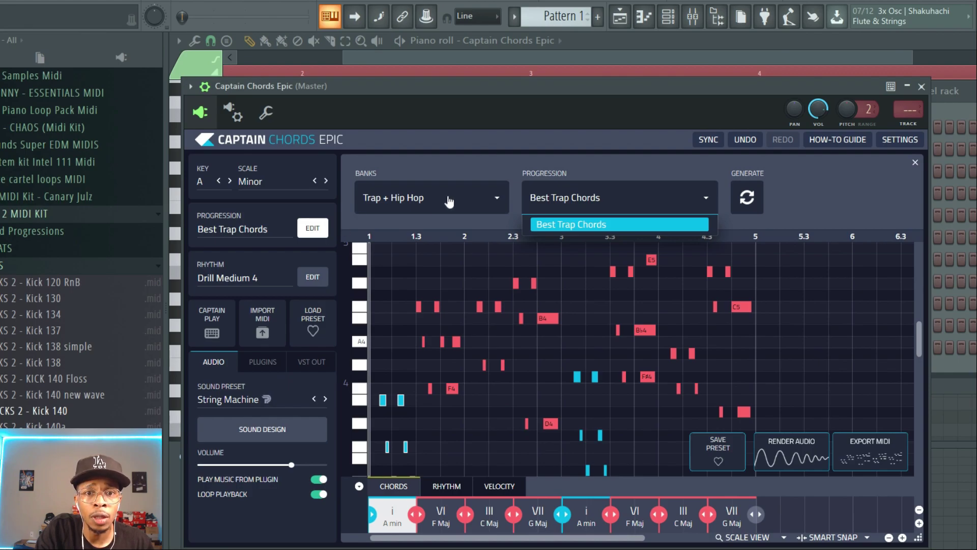
pyautogui.click(449, 199)
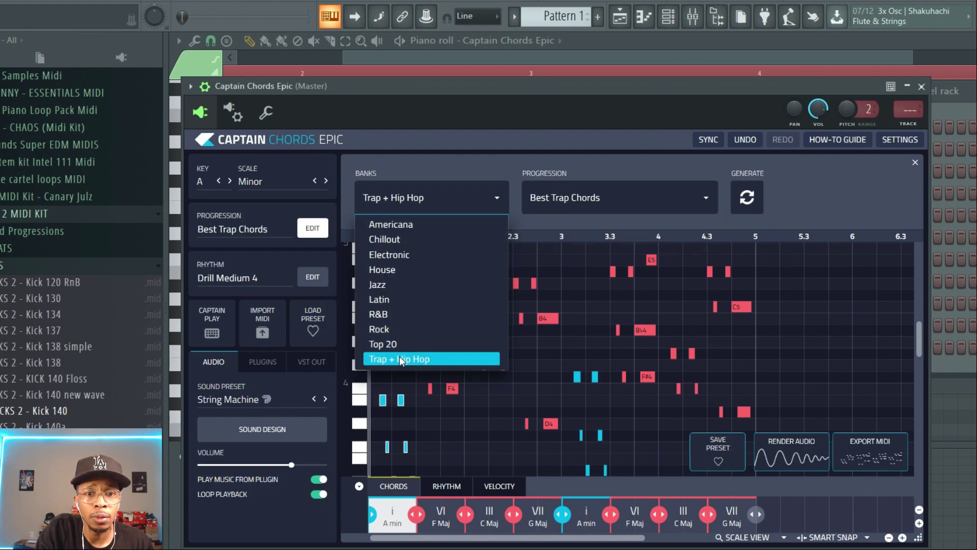
pyautogui.click(586, 201)
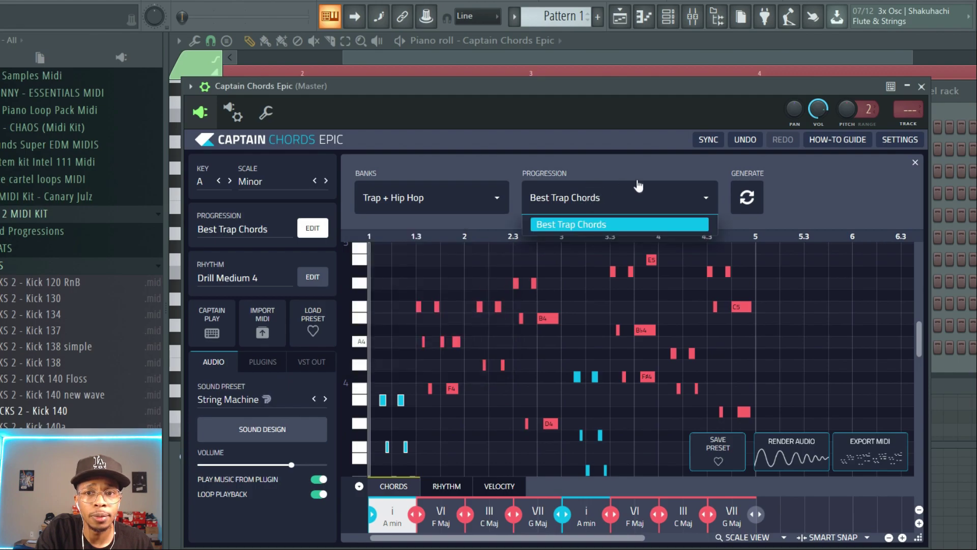
# Open the rhythm settings and browse the Drill Medium rhythm list
pyautogui.click(251, 278)
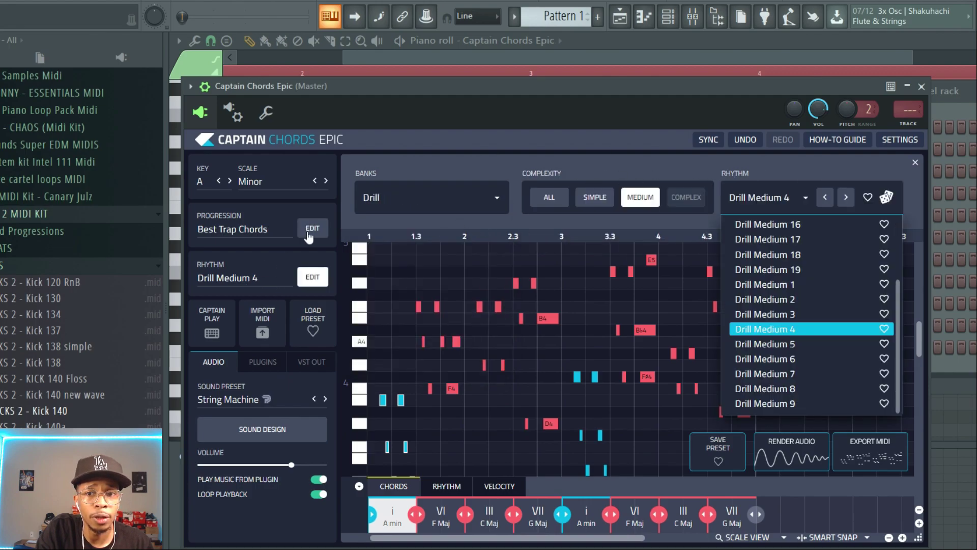
pyautogui.click(806, 198)
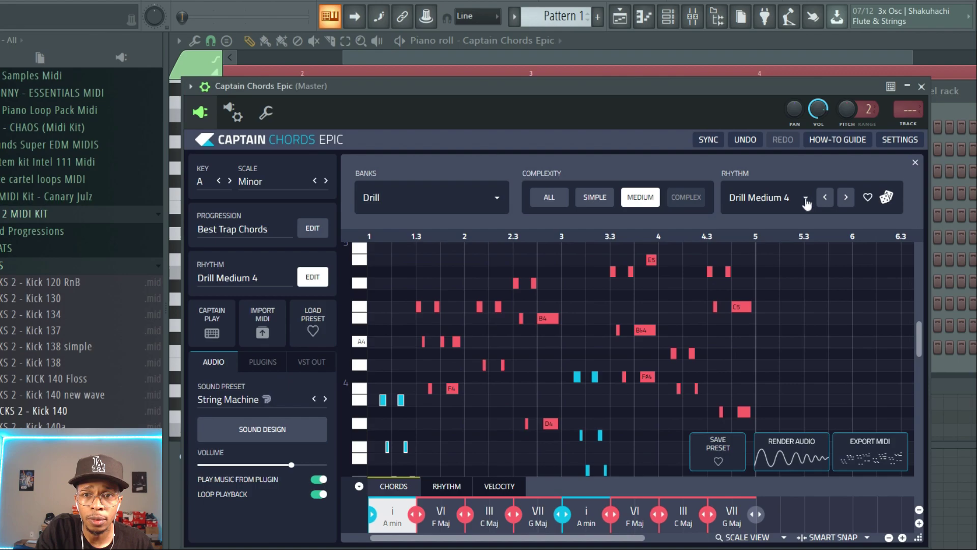
pyautogui.click(806, 200)
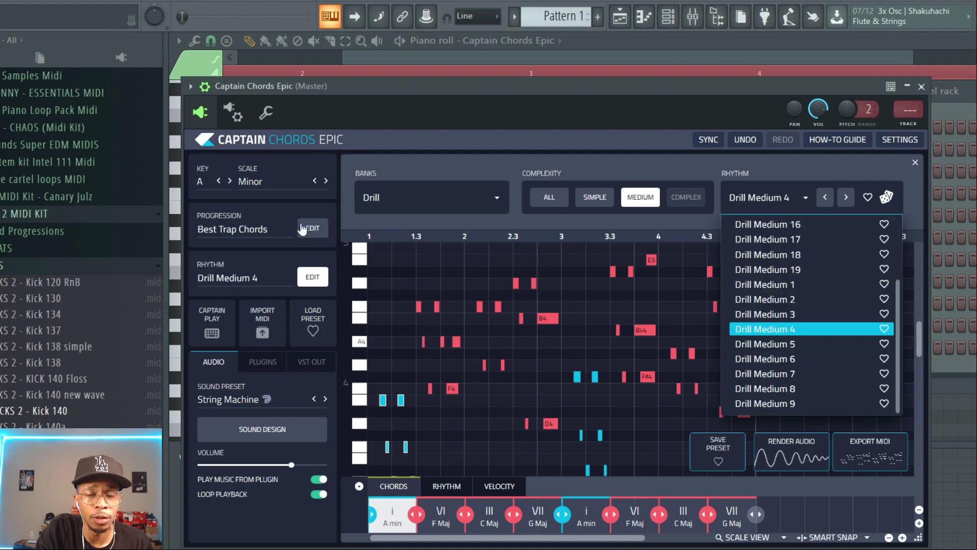
# Switch the progression back to Top Chords in the Top 20 bank and generate new chords twice
pyautogui.click(218, 222)
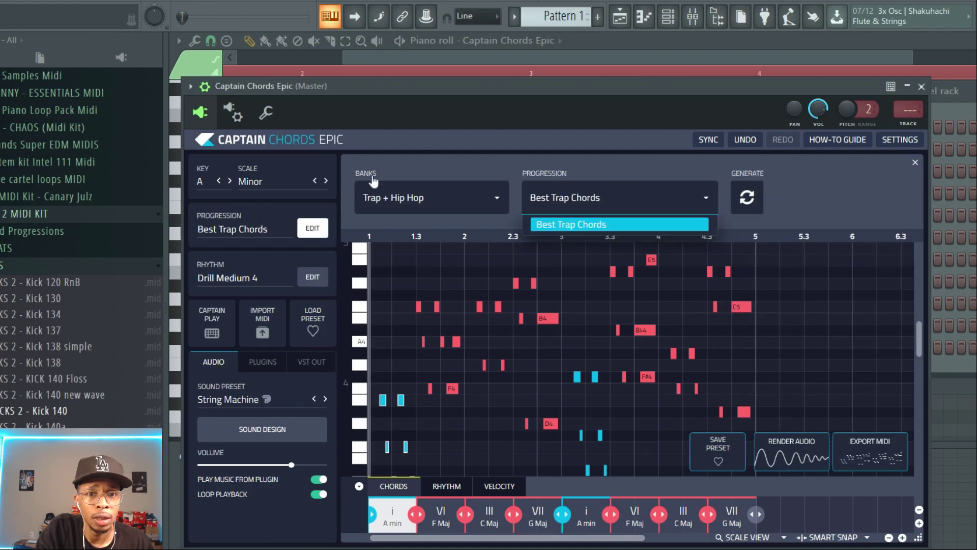
pyautogui.click(383, 198)
pyautogui.click(380, 355)
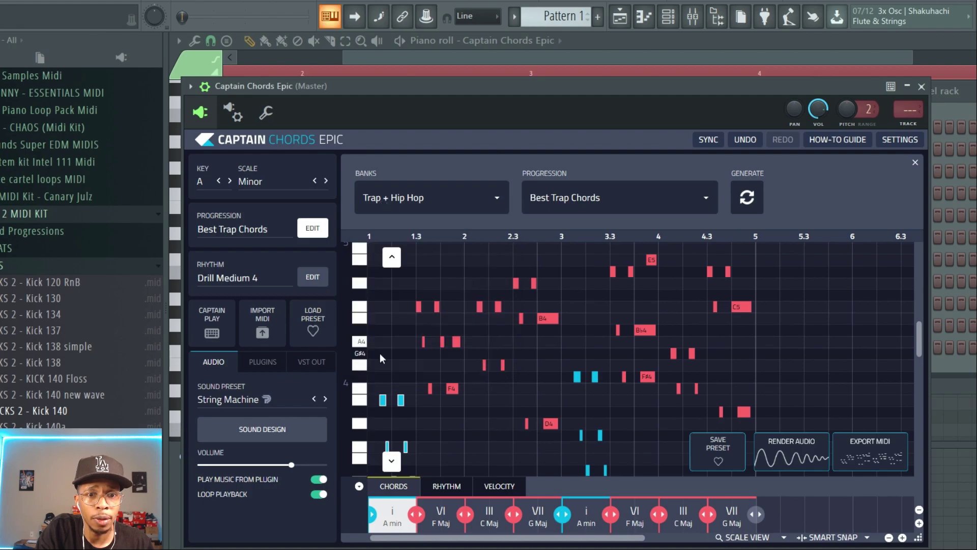
pyautogui.click(433, 199)
pyautogui.click(384, 338)
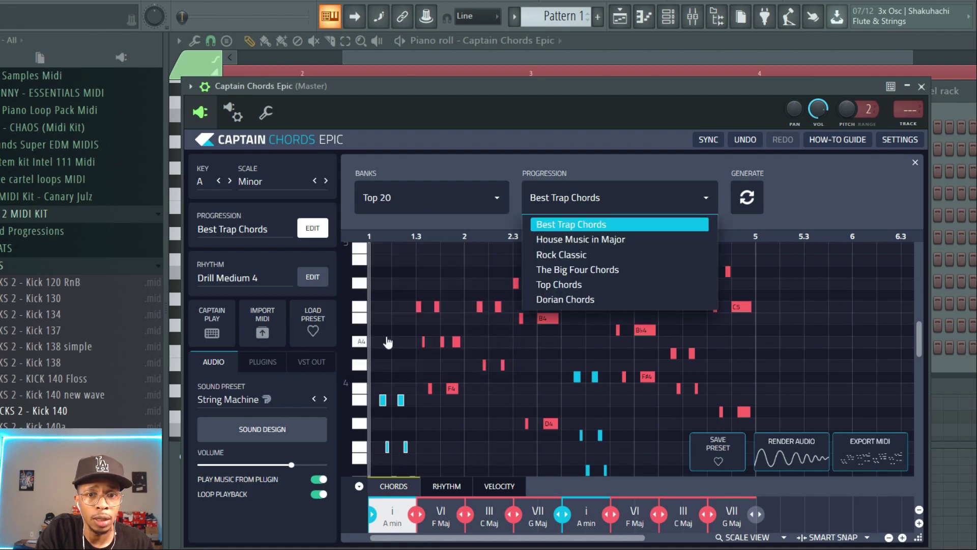
pyautogui.click(556, 285)
pyautogui.click(747, 200)
pyautogui.click(748, 200)
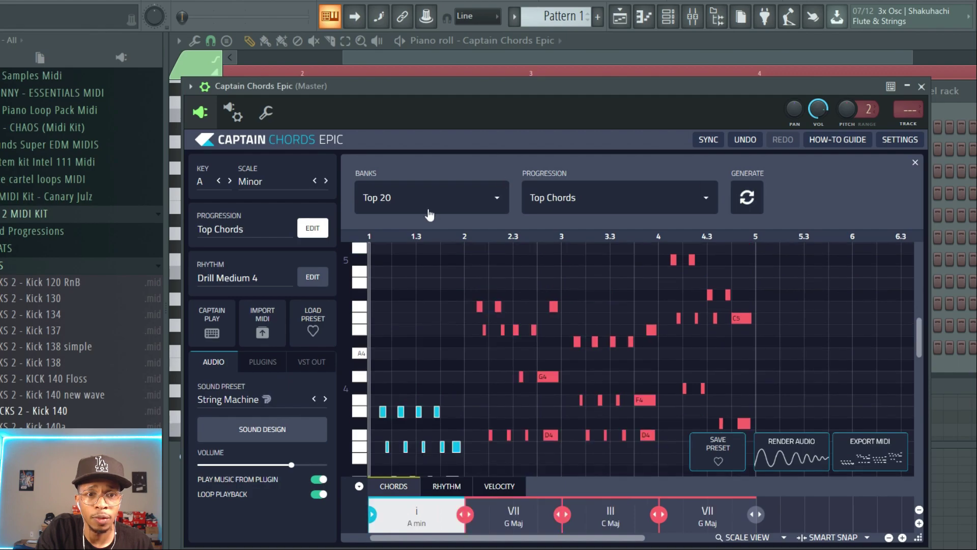
# Set rhythm complexity to All, switch the rhythm bank to Melodic Trap, play, and pick Anticipation 9
pyautogui.click(308, 278)
pyautogui.click(270, 281)
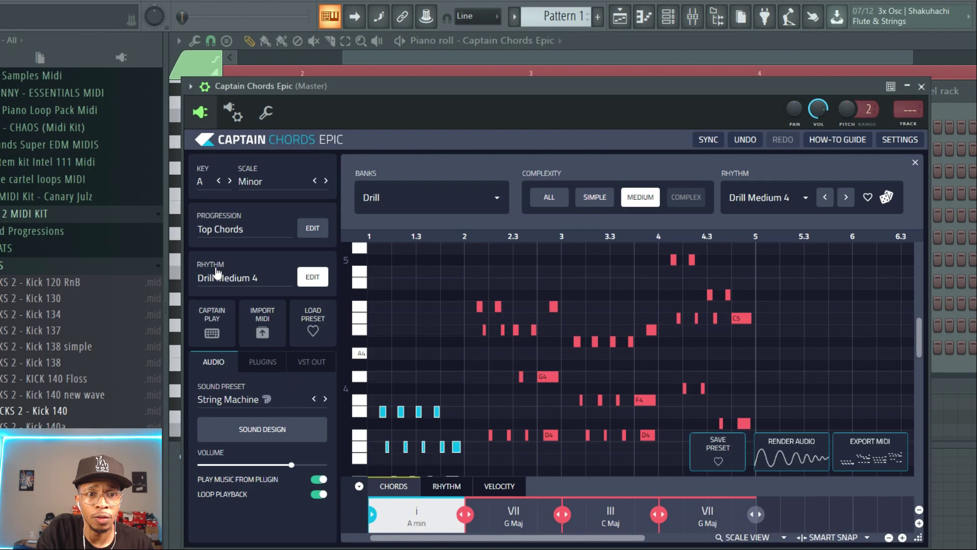
pyautogui.click(546, 198)
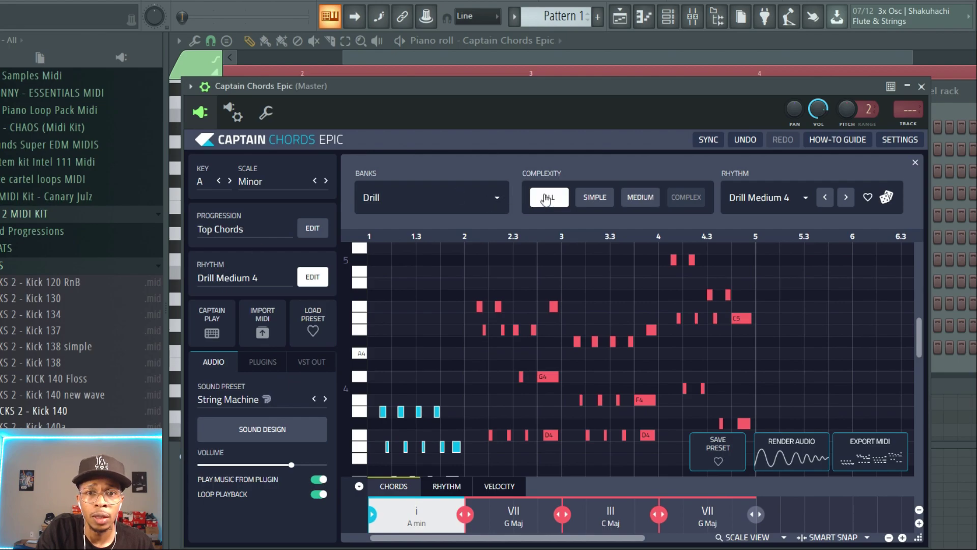
pyautogui.click(469, 199)
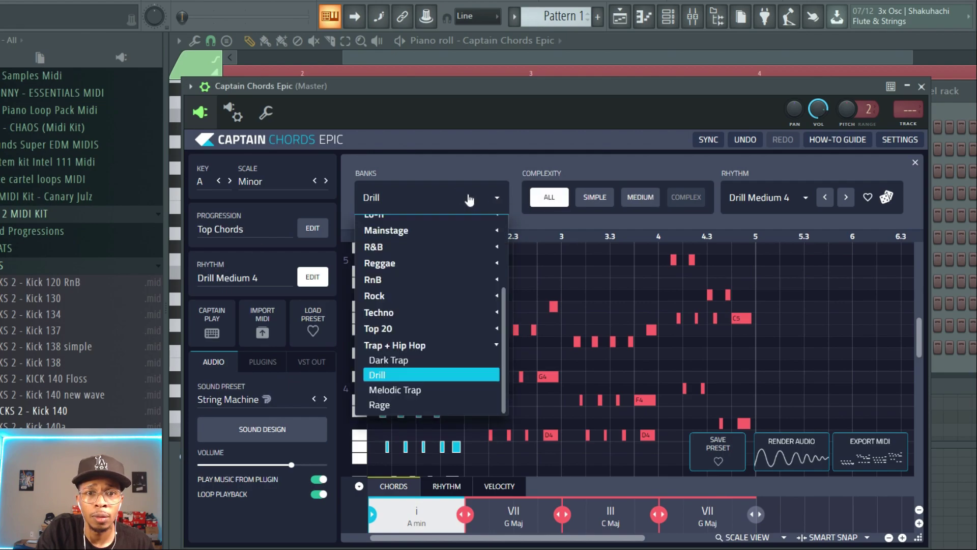
pyautogui.click(409, 390)
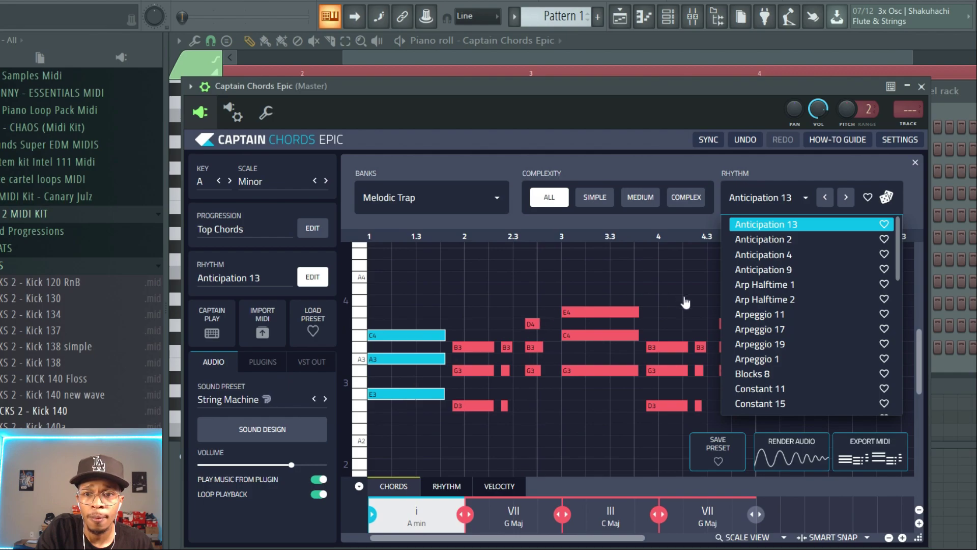
pyautogui.press('space')
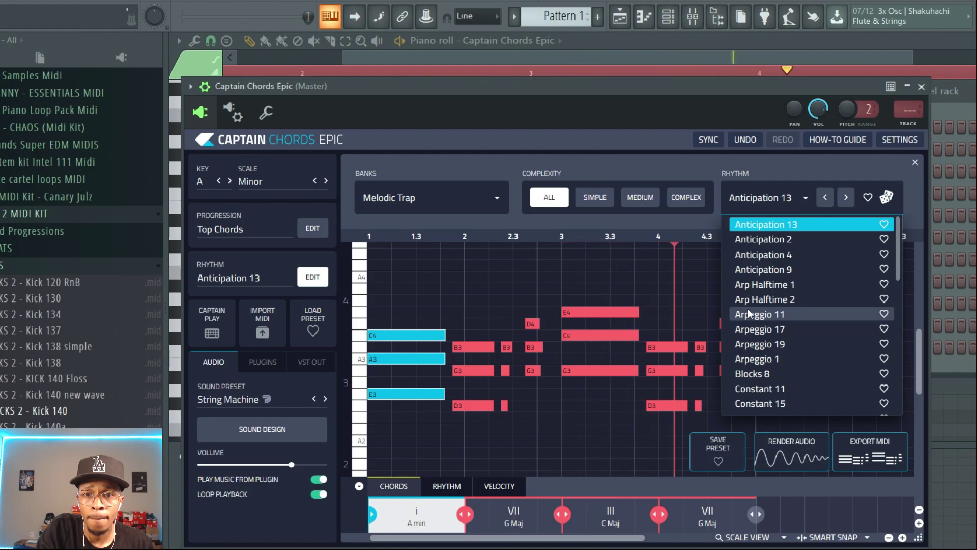
pyautogui.click(765, 274)
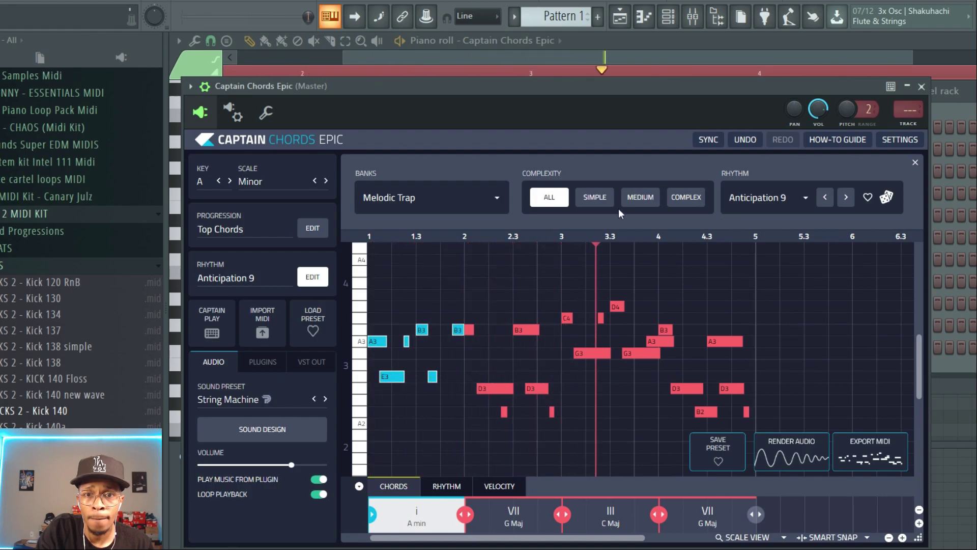
# Set complexity to Medium, choose and play the Life 1 rhythm, then randomize another Melodic Trap rhythm
pyautogui.click(639, 198)
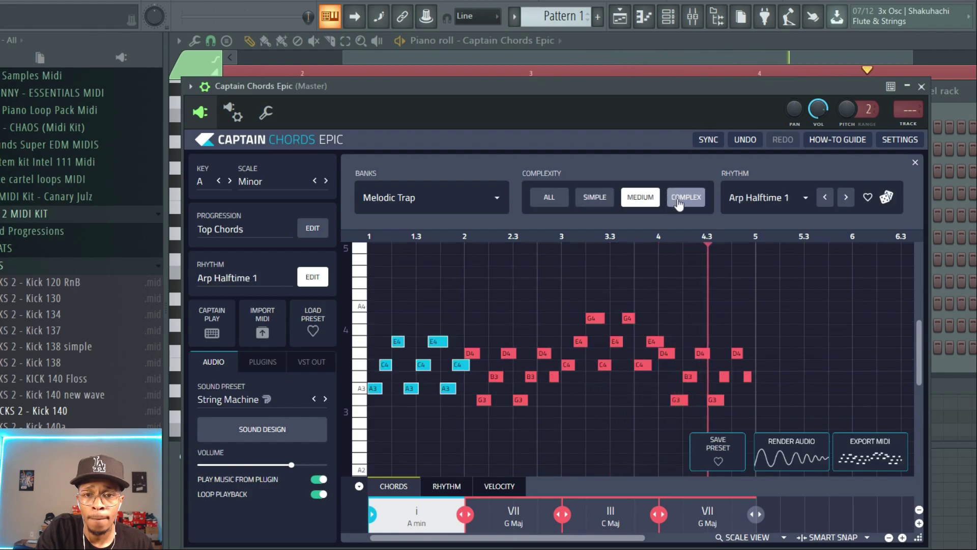
pyautogui.click(771, 199)
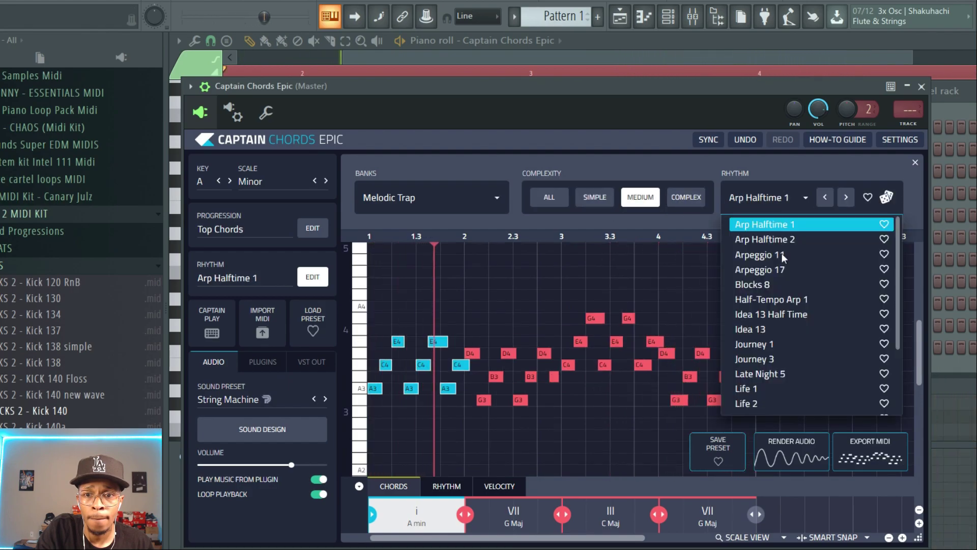
pyautogui.click(753, 390)
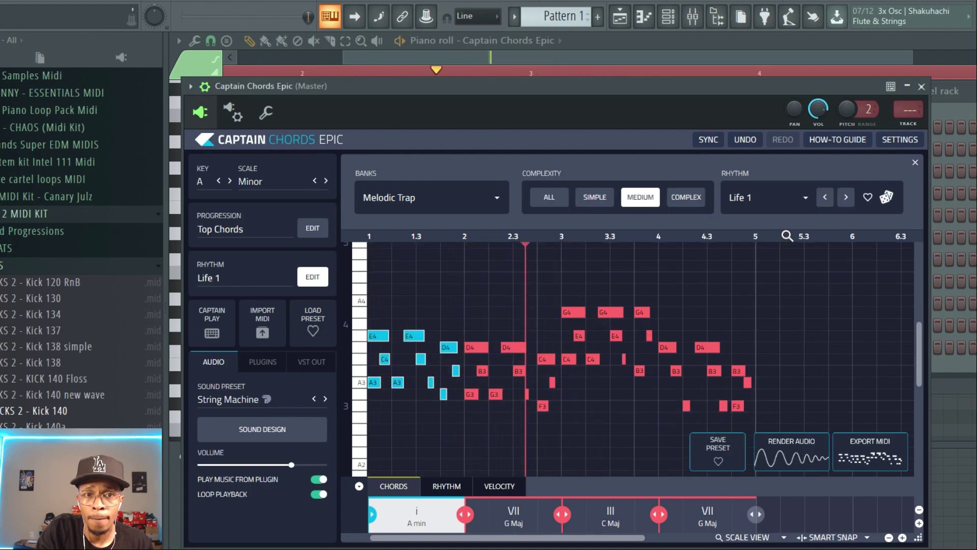
pyautogui.press('space')
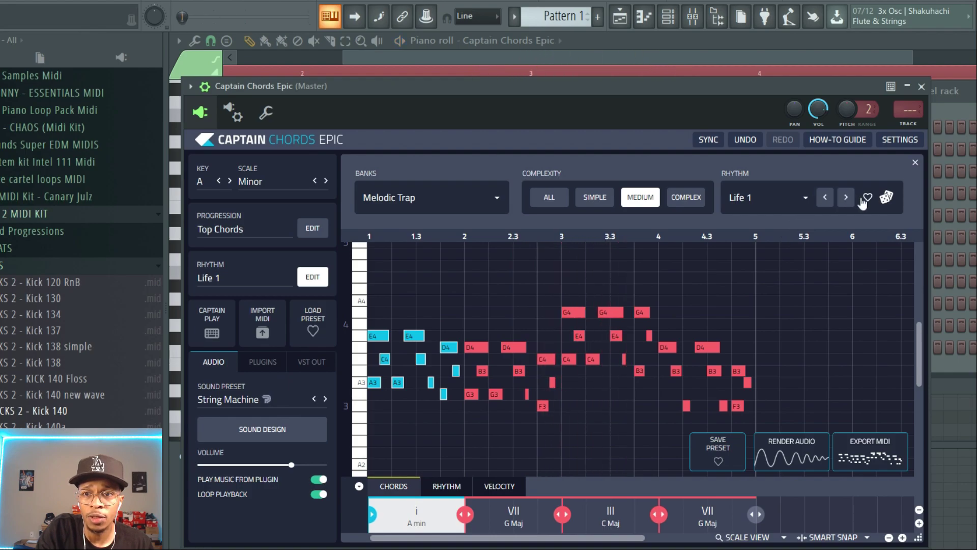
pyautogui.click(886, 198)
pyautogui.click(886, 198)
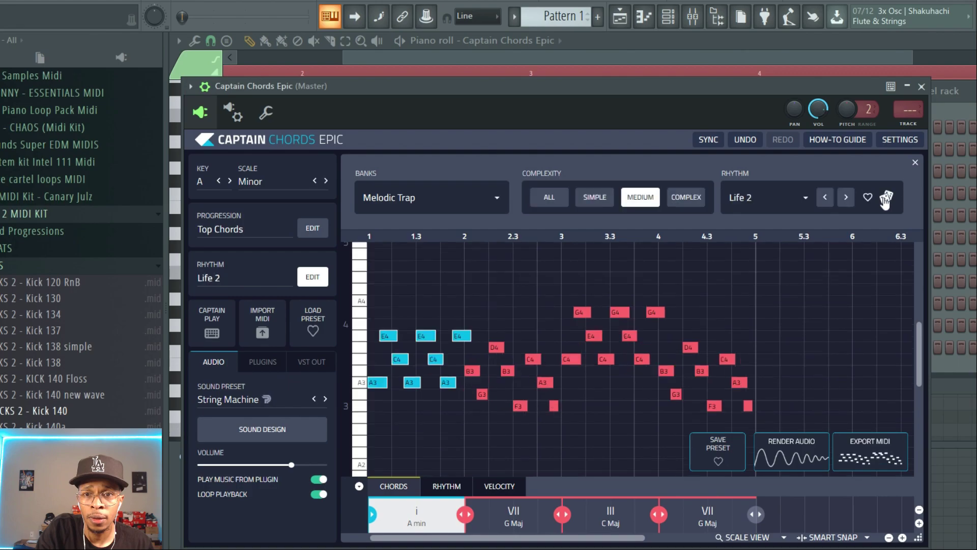
# Set rhythm complexity to Simple and play the Anticipation 13 rhythm
pyautogui.press('space')
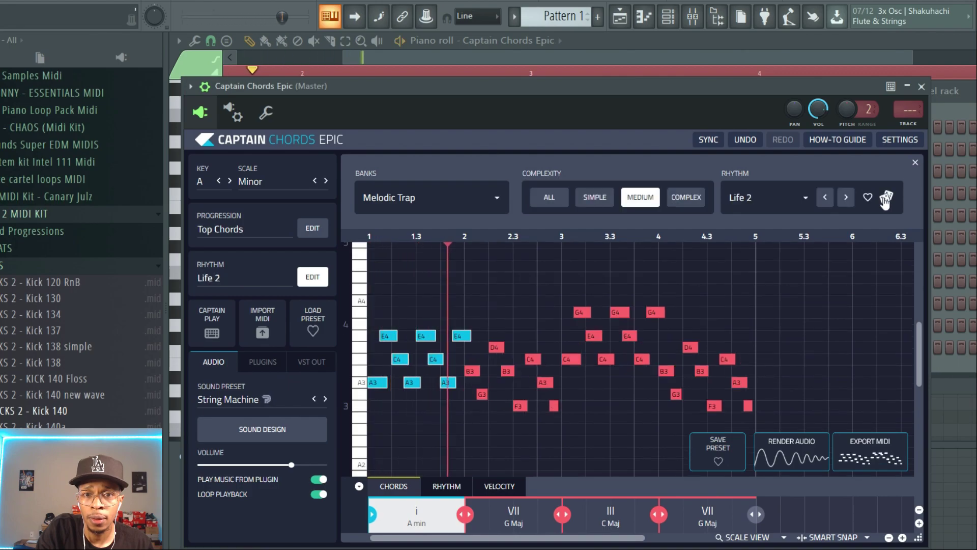
pyautogui.press('space')
pyautogui.click(590, 203)
pyautogui.press('space')
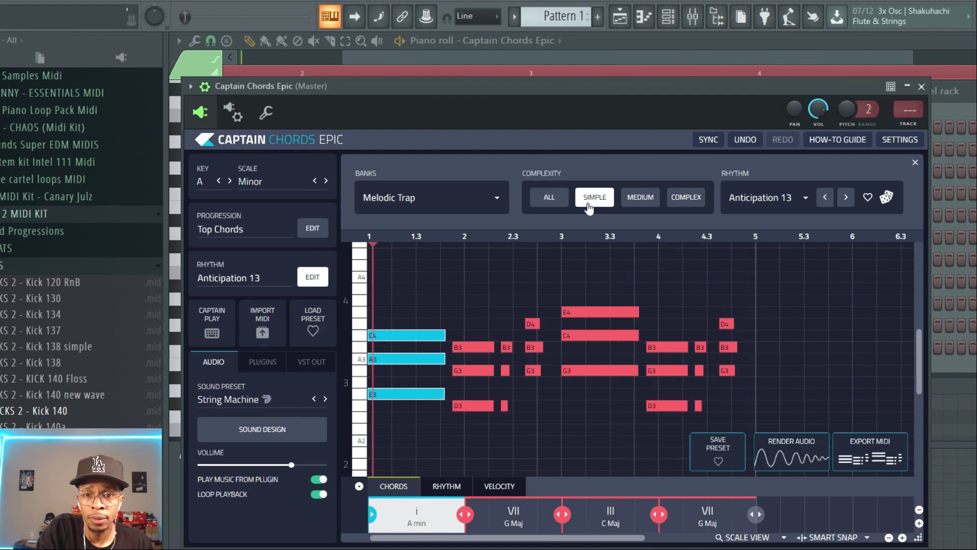
pyautogui.press('space')
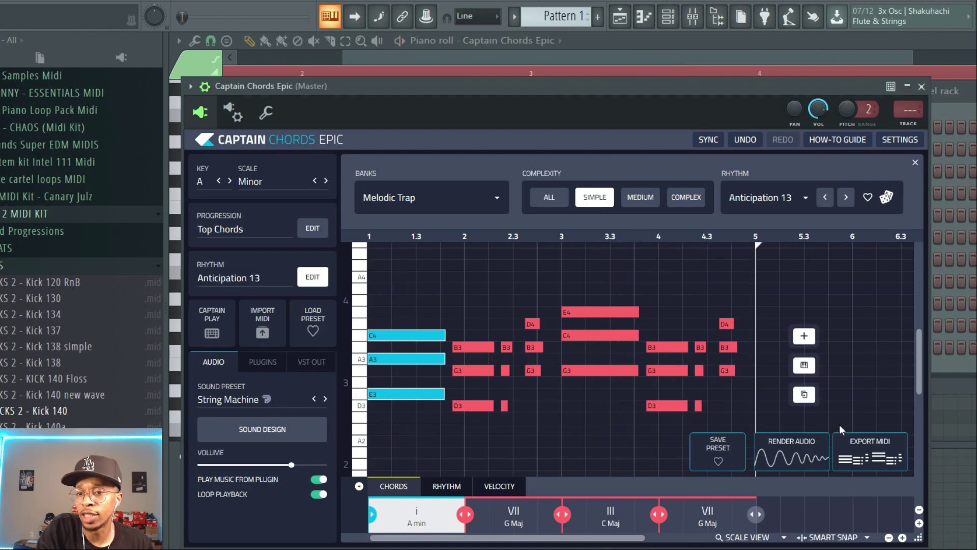
# Turn the Captain Chords Epic plugin volume down to zero and play the beat
pyautogui.press('Escape')
pyautogui.moveTo(842, 125); pyautogui.dragTo(842, 151)
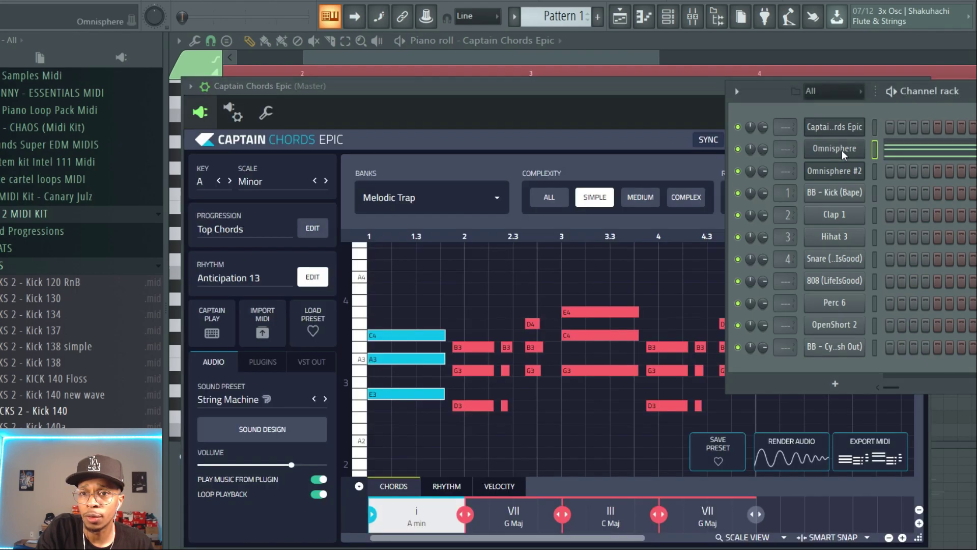
pyautogui.moveTo(295, 467); pyautogui.dragTo(172, 467)
pyautogui.press('space')
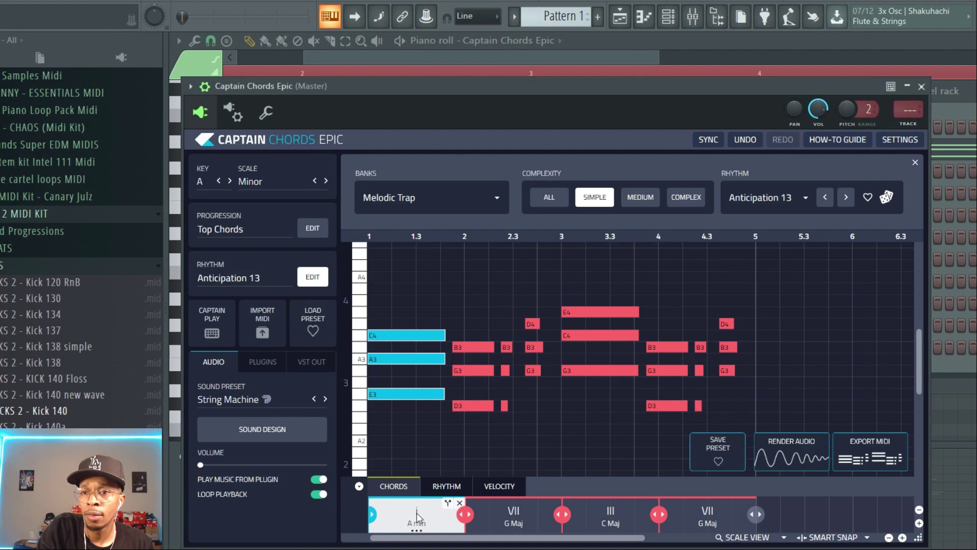
# Add a Captain Melody Epic channel and start it writing in A Minor
pyautogui.click(945, 365)
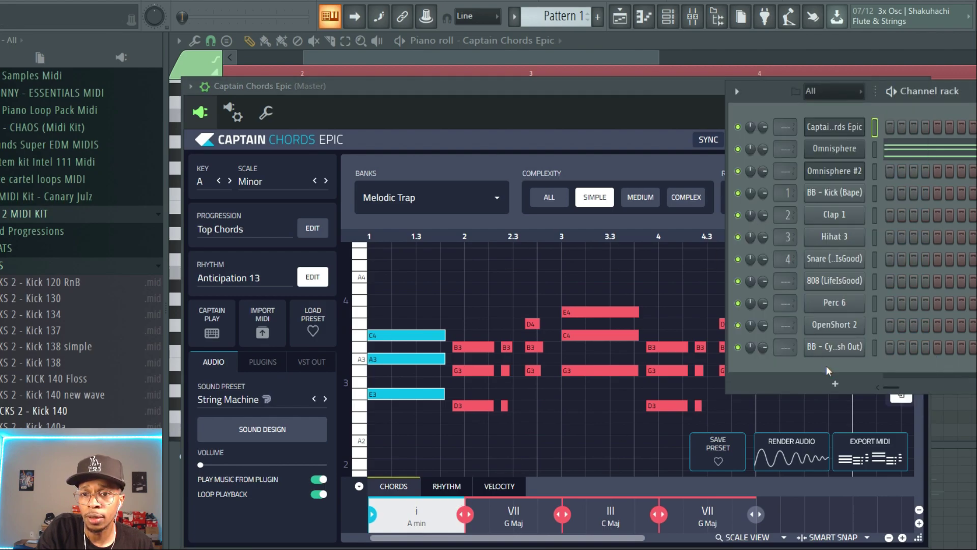
pyautogui.click(835, 383)
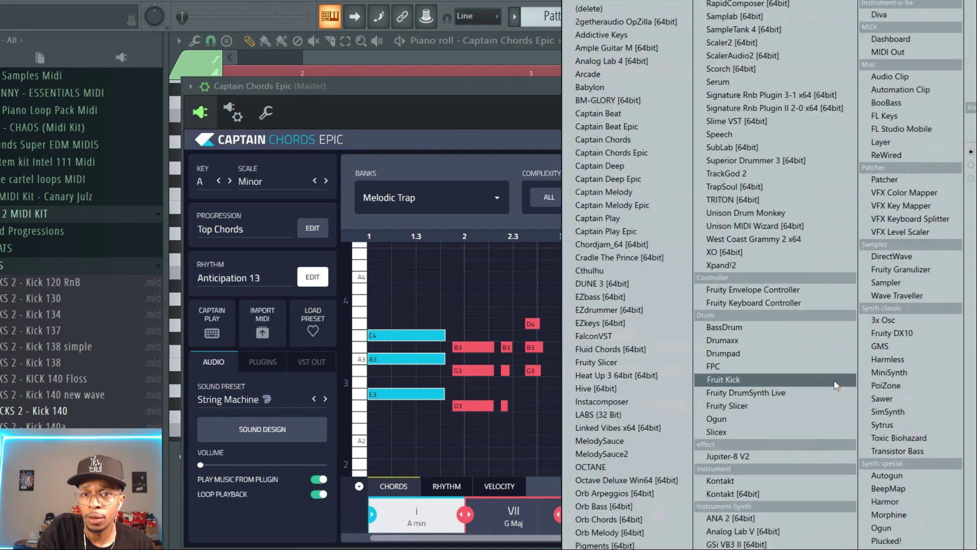
pyautogui.click(644, 205)
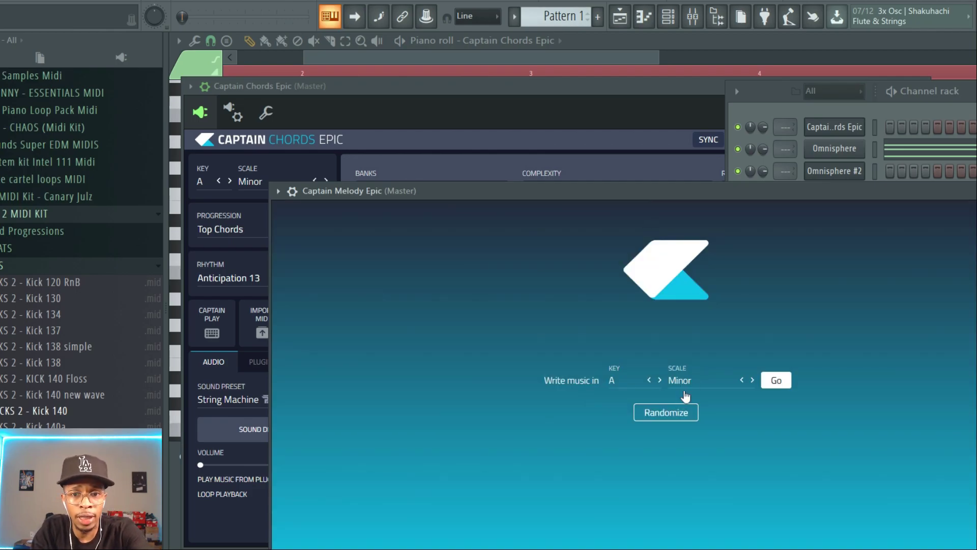
pyautogui.click(776, 380)
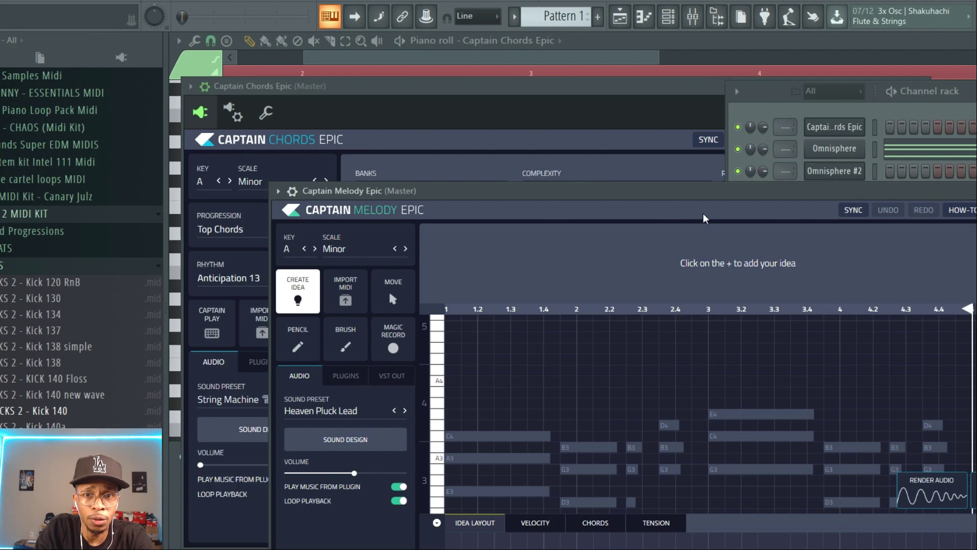
pyautogui.moveTo(698, 191); pyautogui.dragTo(657, 89)
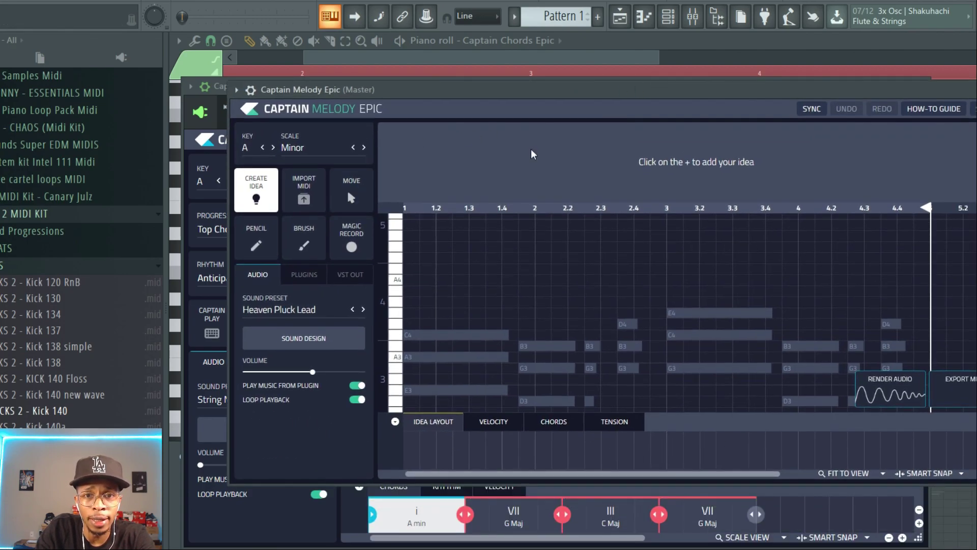
# Create a melody idea and drag its MIDI export onto the Omnisphere #2 channel, then play it
pyautogui.click(421, 314)
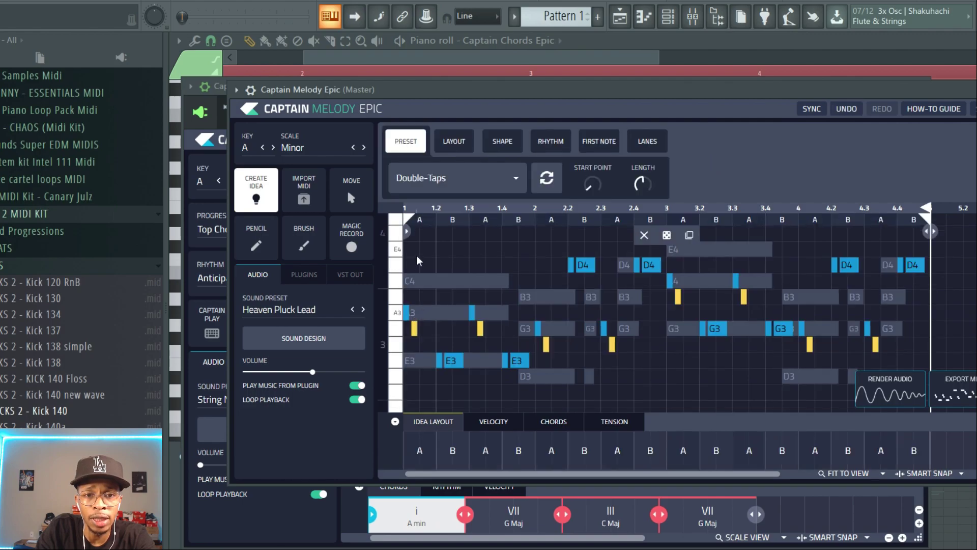
pyautogui.moveTo(641, 94); pyautogui.dragTo(300, 139)
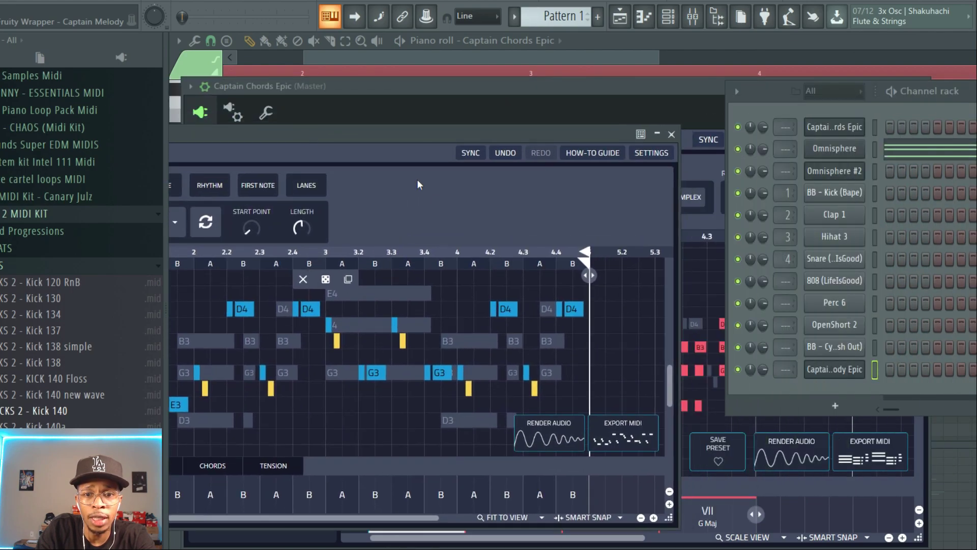
pyautogui.moveTo(615, 423); pyautogui.dragTo(829, 169)
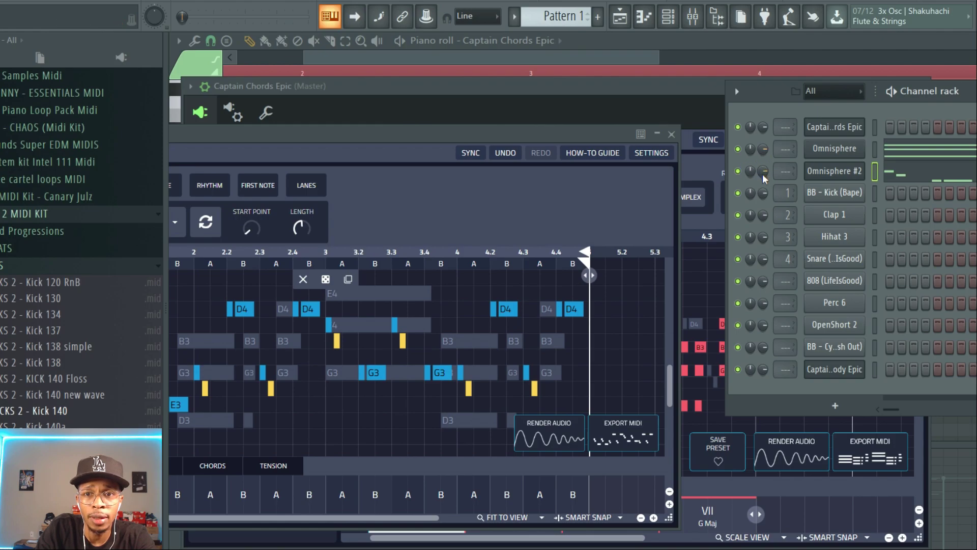
pyautogui.press('space')
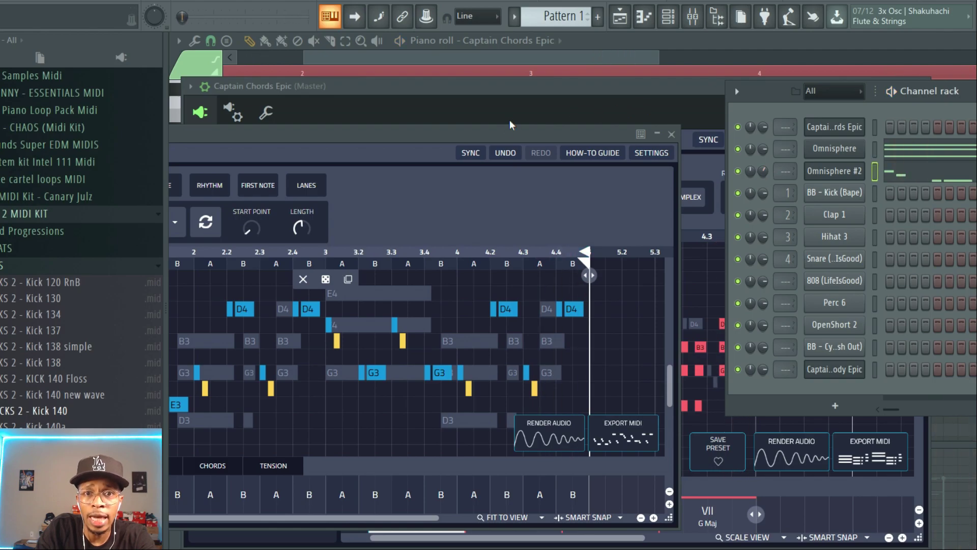
# Bring the Captain Melody Epic window forward and turn its plugin volume down to zero
pyautogui.click(501, 132)
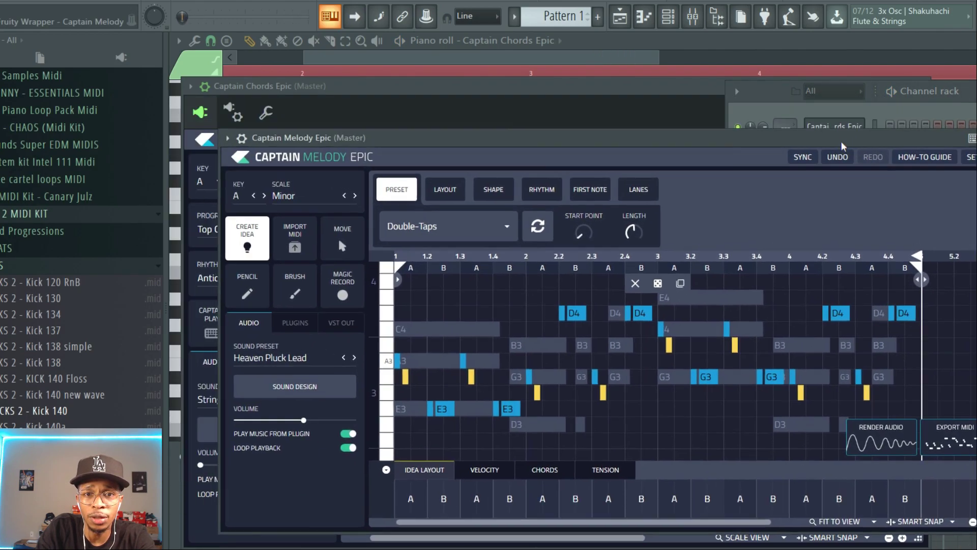
pyautogui.moveTo(837, 144); pyautogui.dragTo(869, 163)
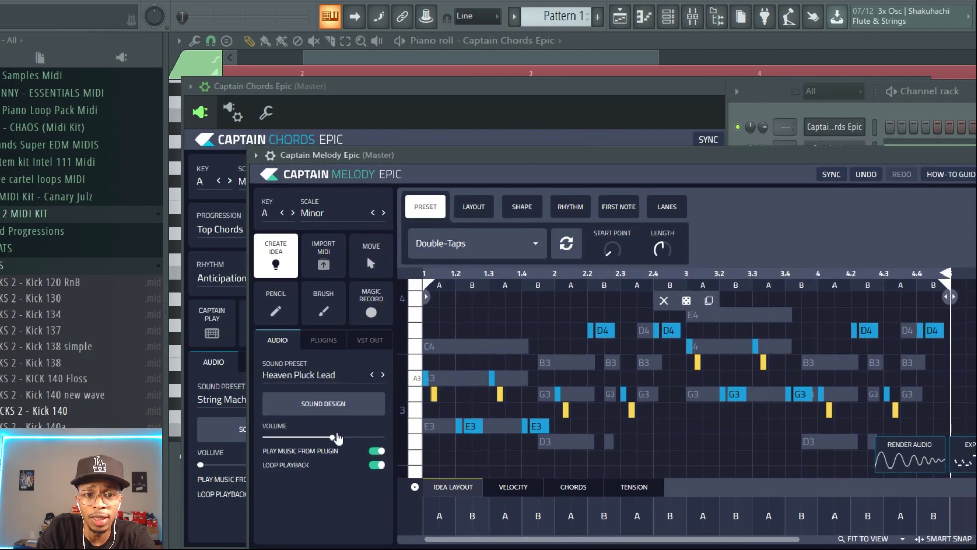
pyautogui.moveTo(334, 439); pyautogui.dragTo(259, 450)
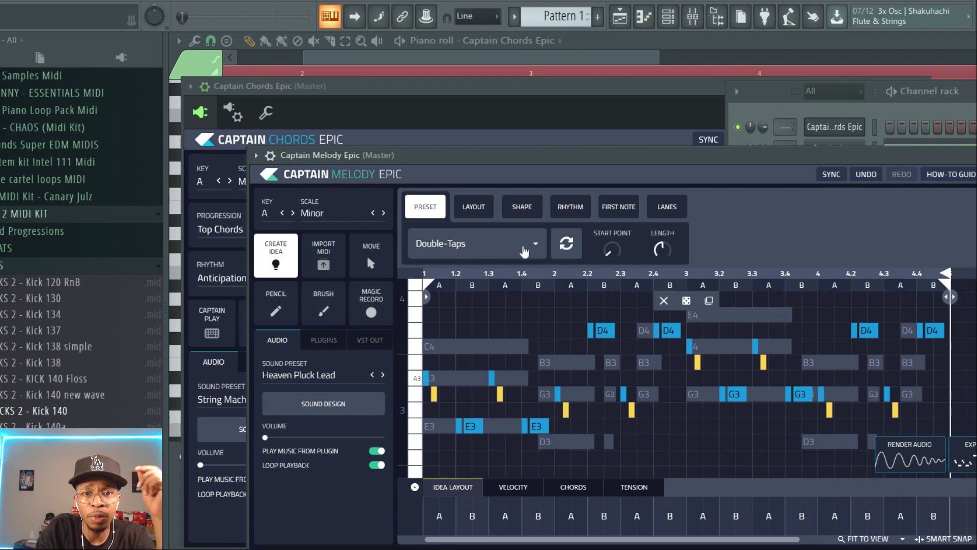
# Set the melody idea's layout to ABBA
pyautogui.click(523, 249)
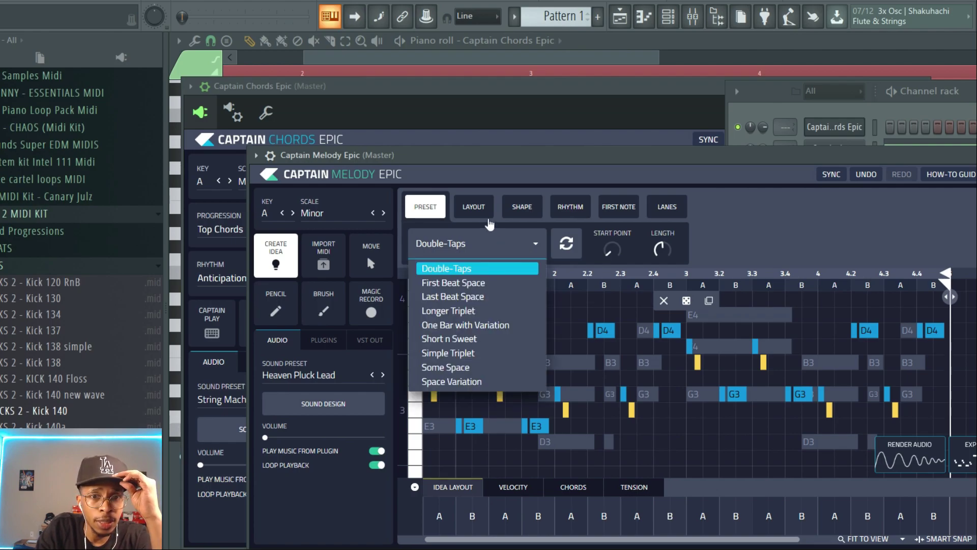
pyautogui.click(488, 220)
pyautogui.click(477, 219)
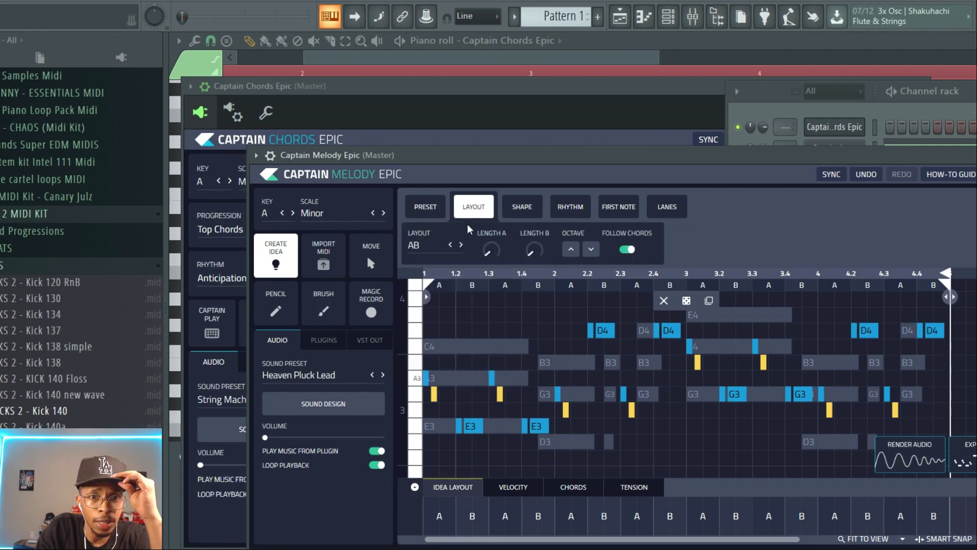
pyautogui.click(434, 246)
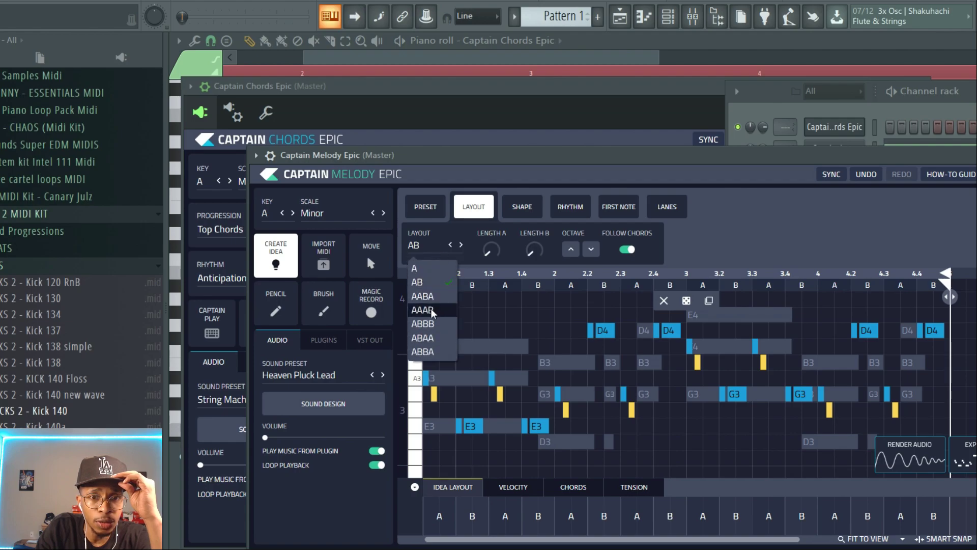
pyautogui.click(426, 352)
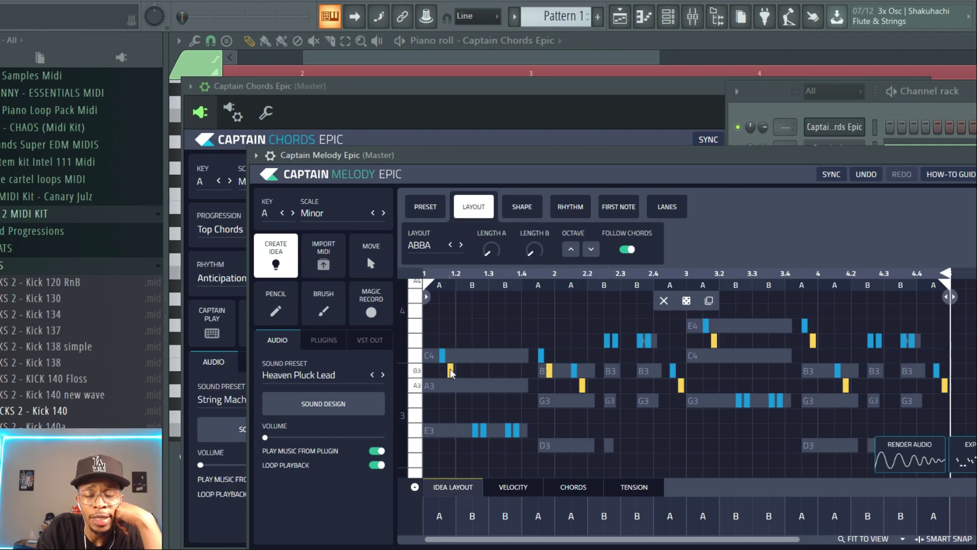
# Move several melody notes to different pitches and play the result
pyautogui.moveTo(451, 371); pyautogui.dragTo(450, 382)
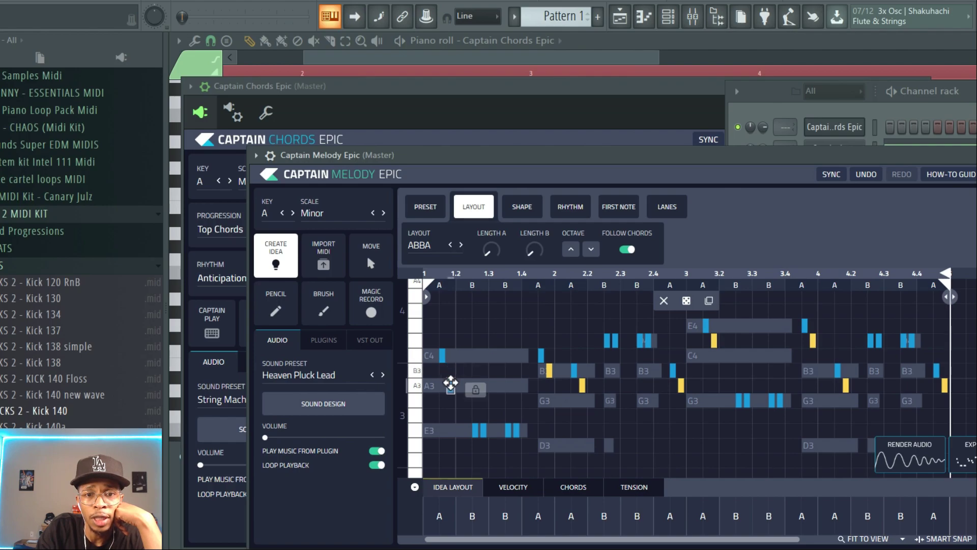
pyautogui.moveTo(550, 371); pyautogui.dragTo(550, 444)
pyautogui.moveTo(583, 379); pyautogui.dragTo(584, 428)
pyautogui.moveTo(681, 378); pyautogui.dragTo(682, 391)
pyautogui.moveTo(714, 339)
pyautogui.mouseDown()
pyautogui.moveTo(714, 328)
pyautogui.moveTo(714, 352)
pyautogui.mouseUp()
pyautogui.moveTo(813, 338); pyautogui.dragTo(812, 364)
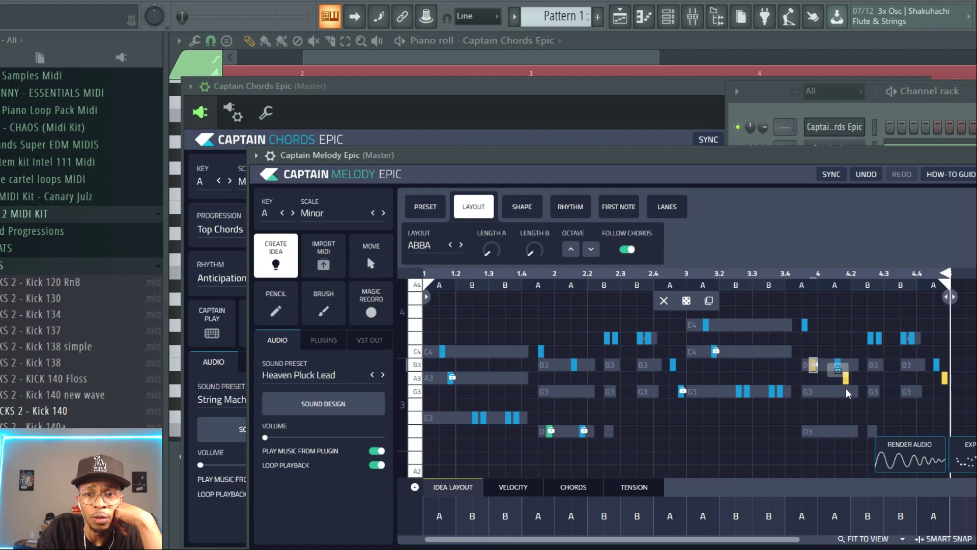
pyautogui.click(845, 373)
pyautogui.moveTo(846, 378); pyautogui.dragTo(845, 385)
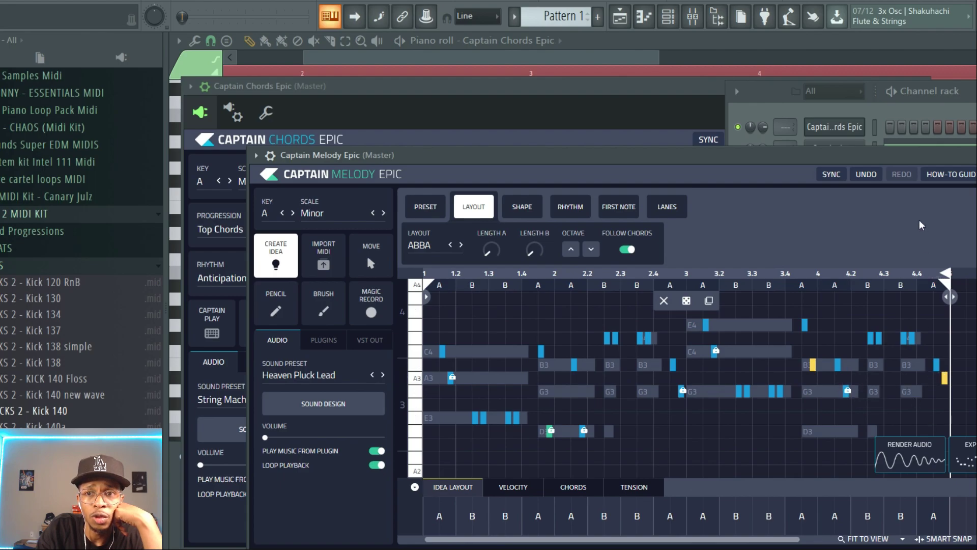
pyautogui.press('Escape')
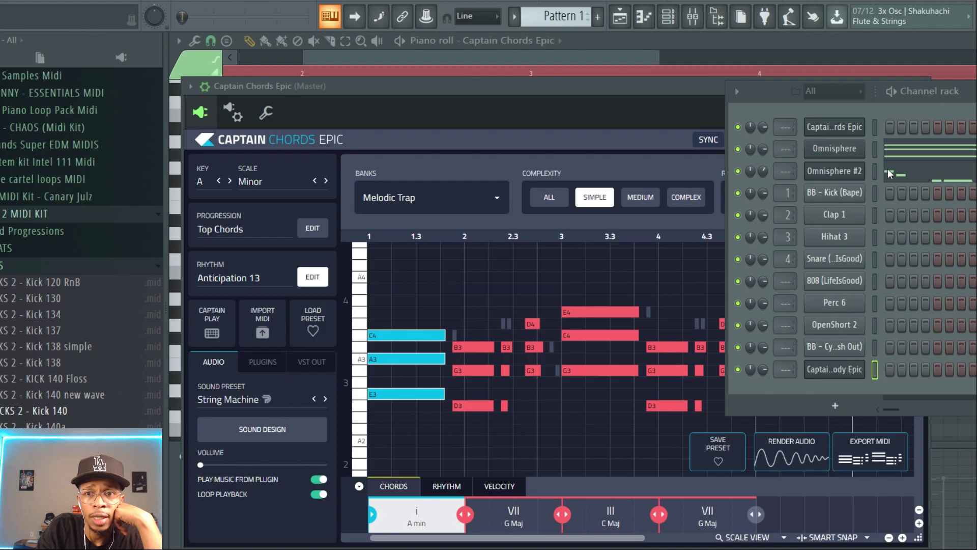
pyautogui.moveTo(894, 168); pyautogui.dragTo(893, 168)
pyautogui.press('space')
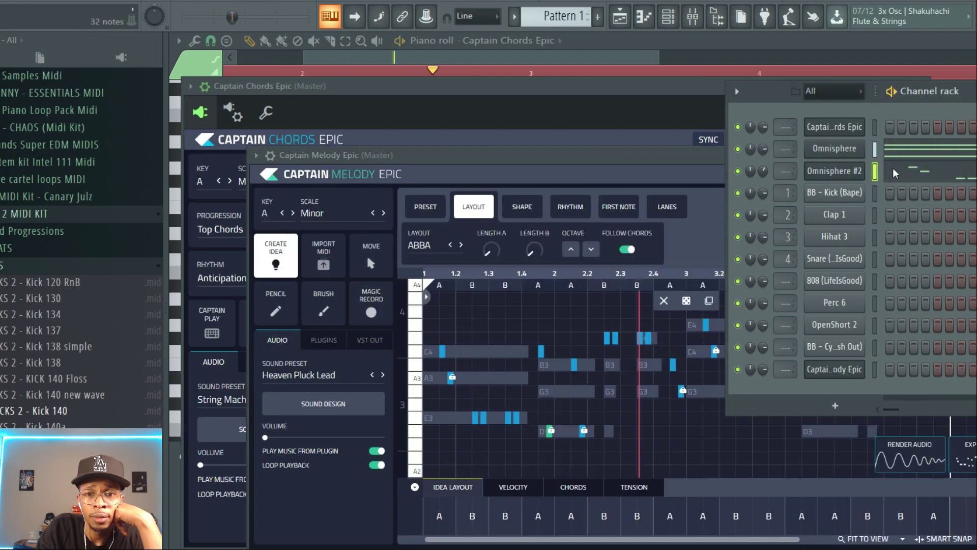
pyautogui.press('space')
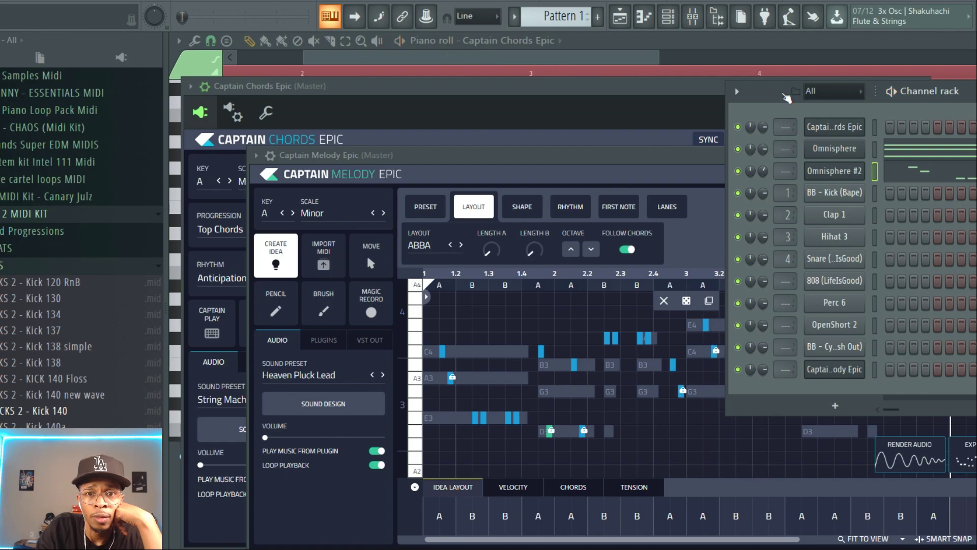
# Randomize the melody idea twice and play it
pyautogui.click(706, 246)
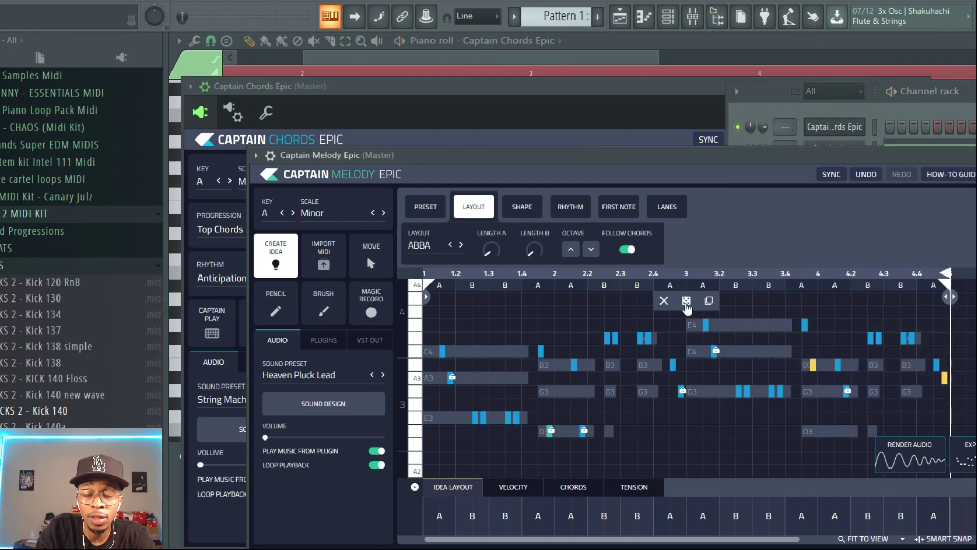
pyautogui.click(684, 301)
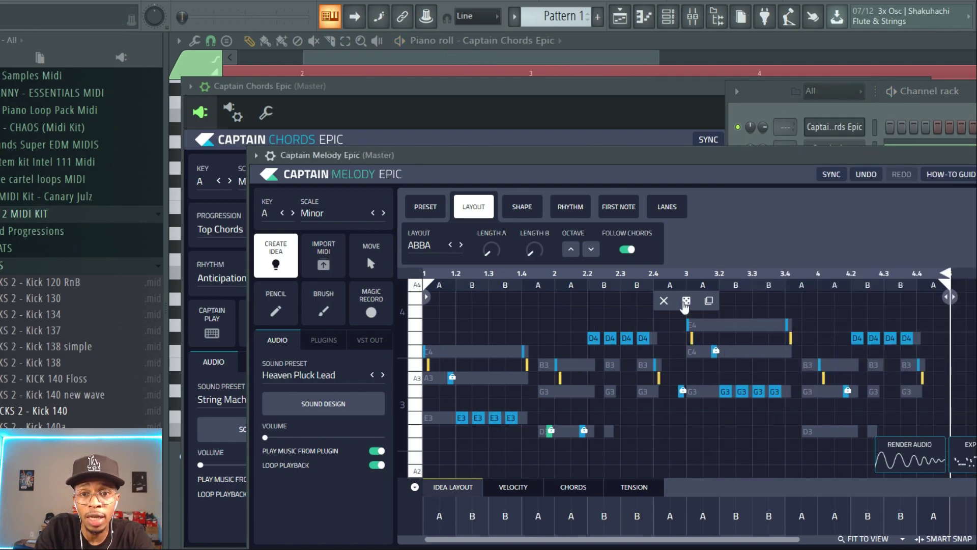
pyautogui.click(685, 300)
pyautogui.press('space')
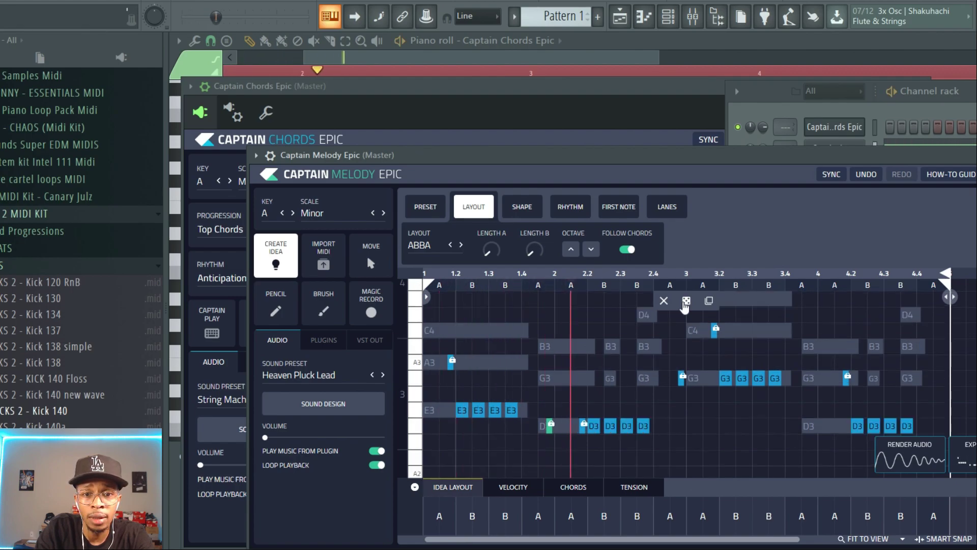
pyautogui.press('space')
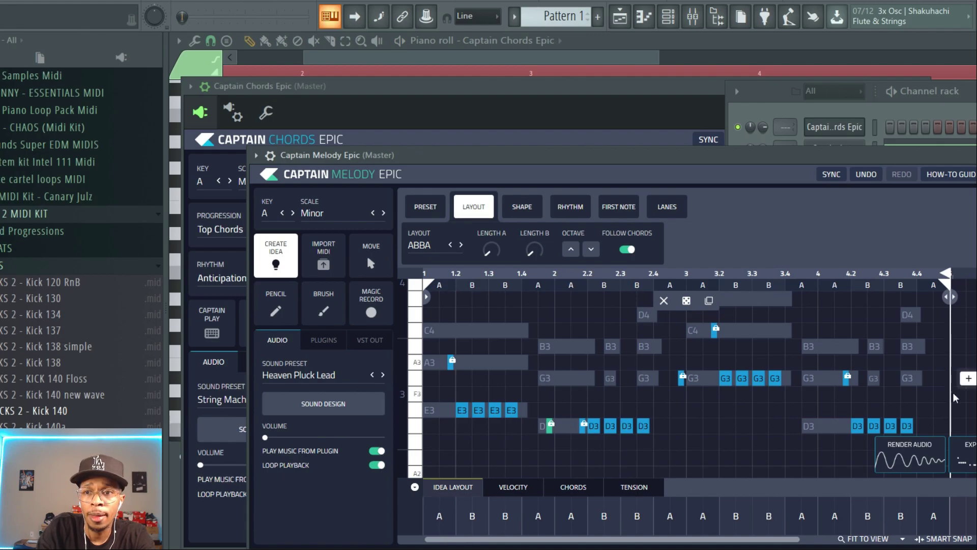
# Drag the new melody MIDI export onto the Omnisphere #2 channel and play it
pyautogui.moveTo(970, 454); pyautogui.dragTo(950, 168)
pyautogui.press('space')
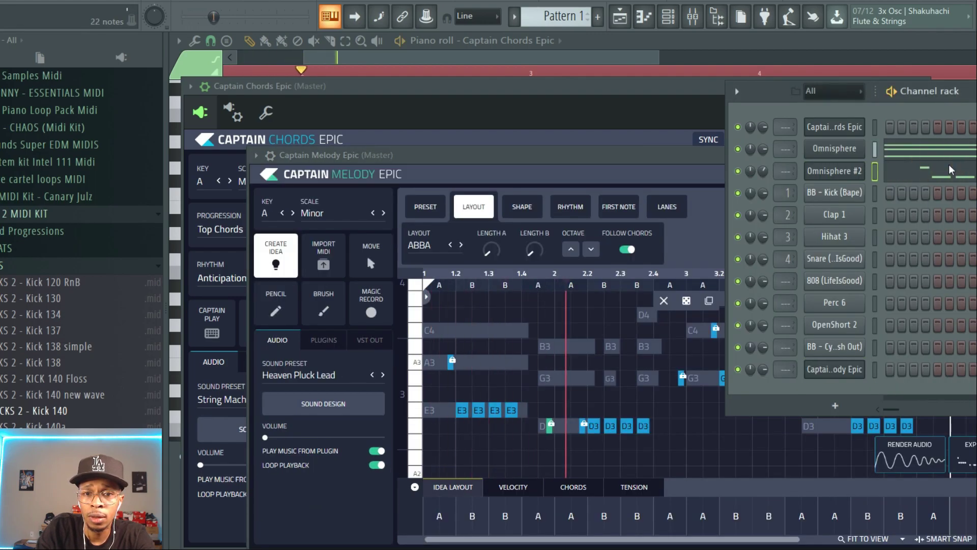
pyautogui.press('space')
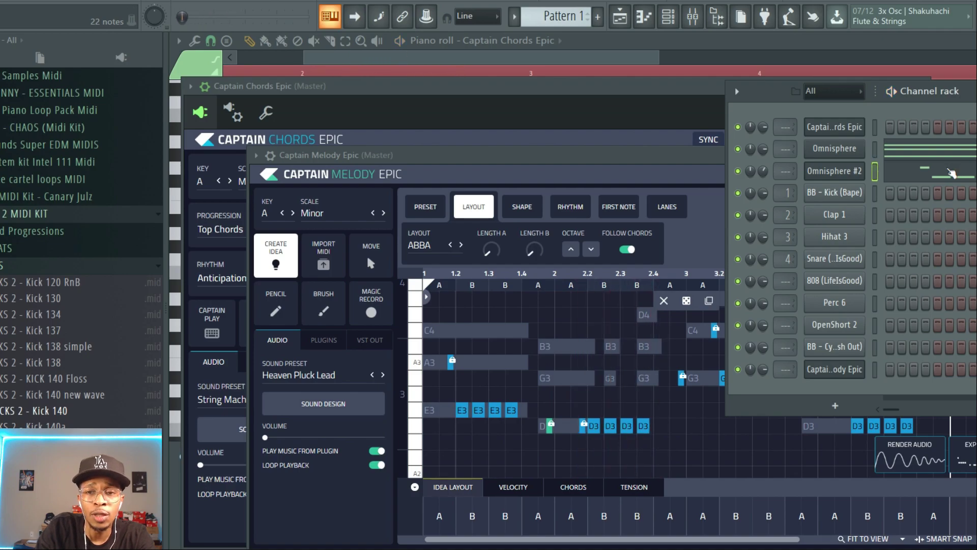
# Apply the Some Space preset to the melody idea and randomize its notes
pyautogui.click(425, 207)
pyautogui.click(425, 208)
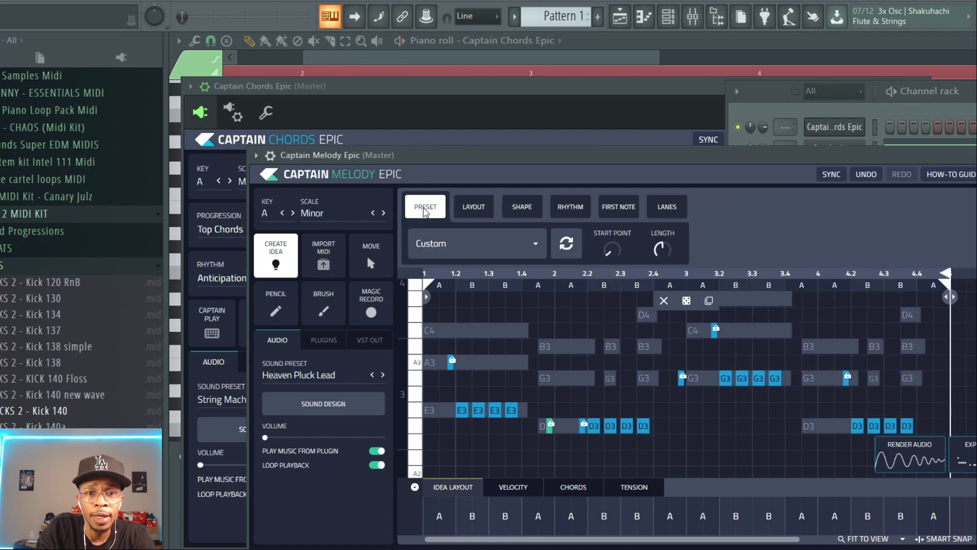
pyautogui.click(532, 246)
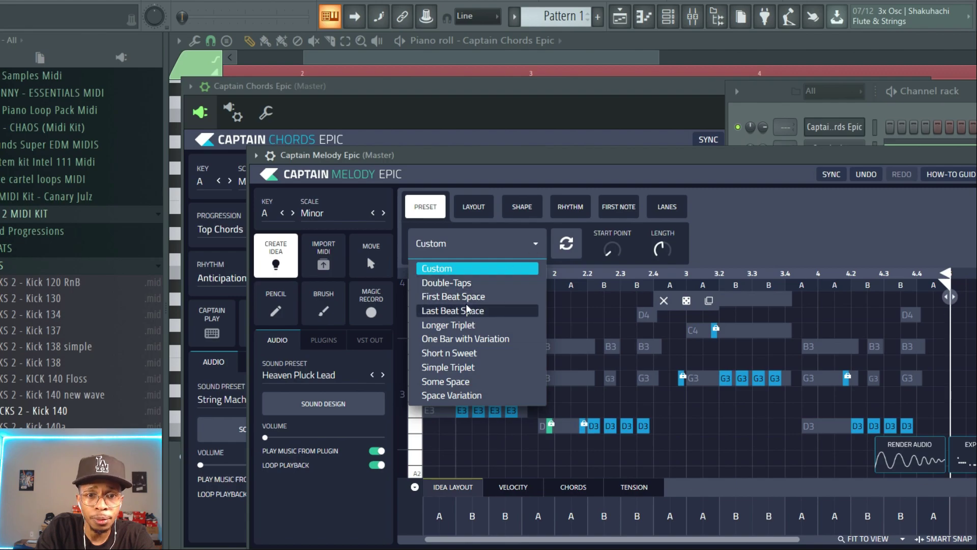
pyautogui.click(447, 385)
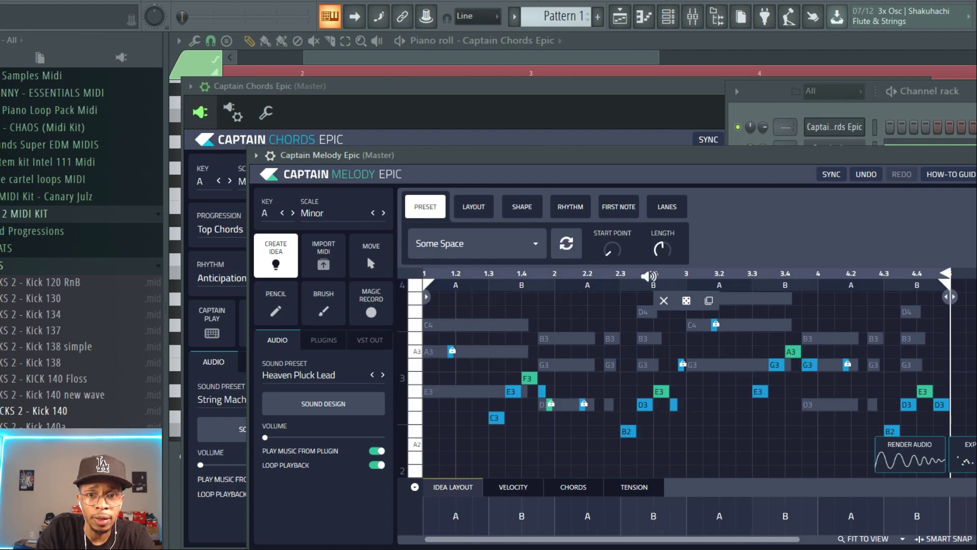
pyautogui.click(686, 301)
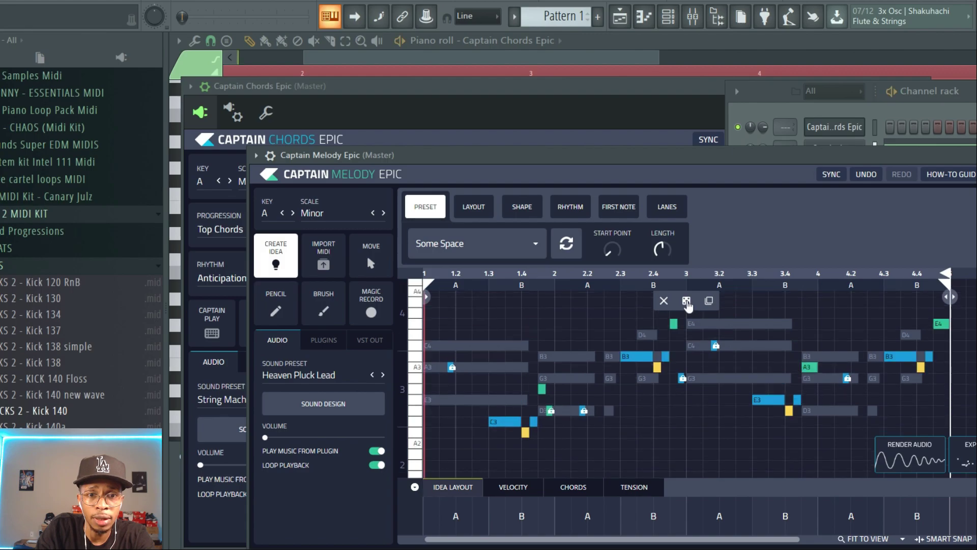
# Play the beat with the randomized melody and stop playback
pyautogui.click(976, 155)
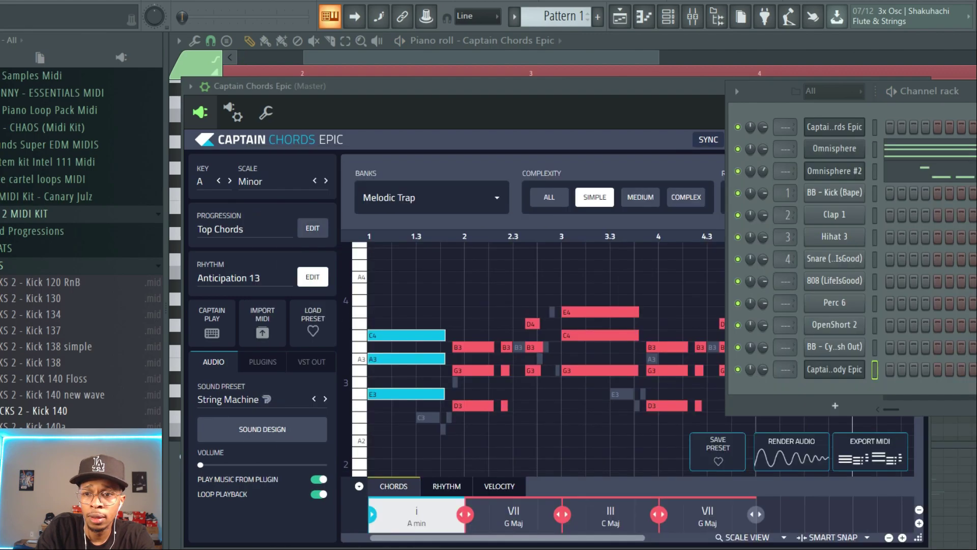
pyautogui.moveTo(904, 177); pyautogui.dragTo(905, 173)
pyautogui.press('space')
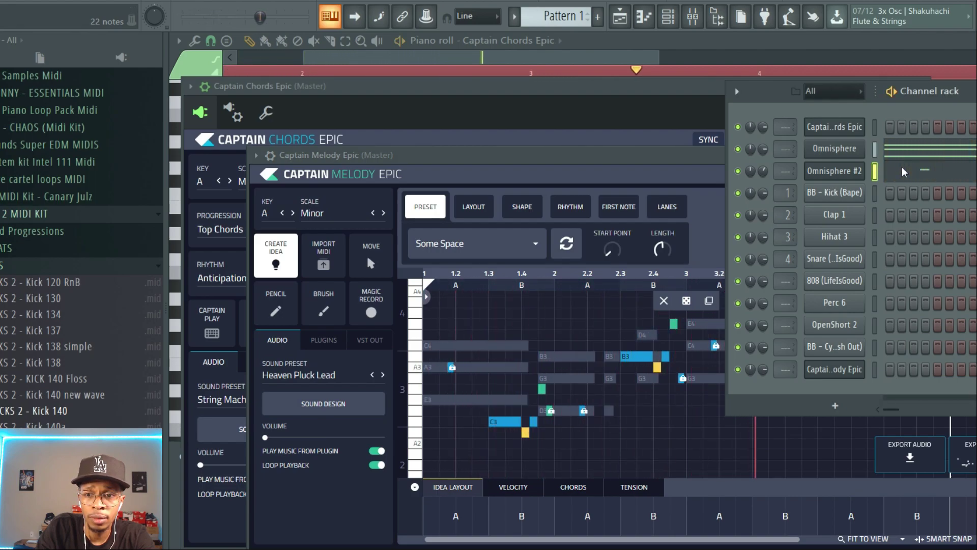
pyautogui.press('space')
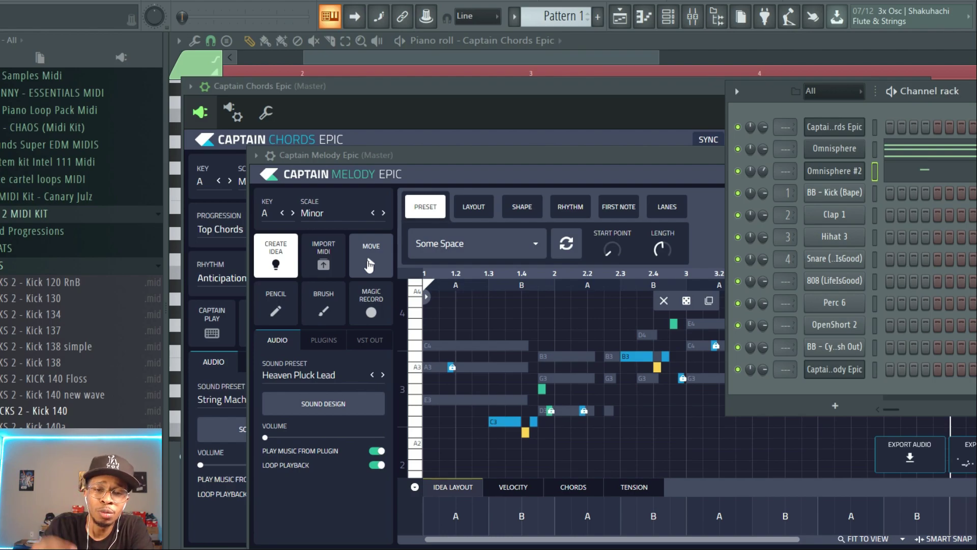
# Examine the melody's Shape, First Note and Lanes settings and its Chords lane
pyautogui.click(518, 207)
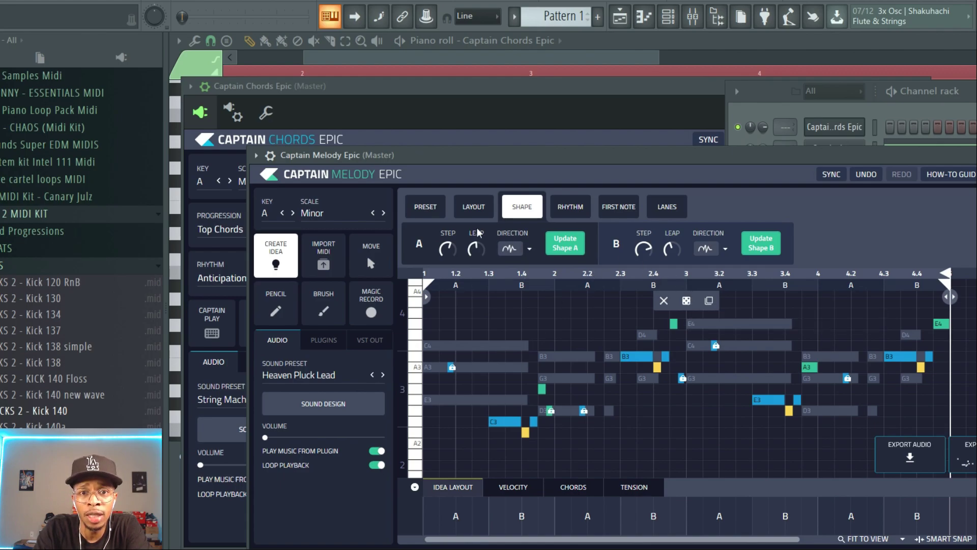
pyautogui.click(617, 209)
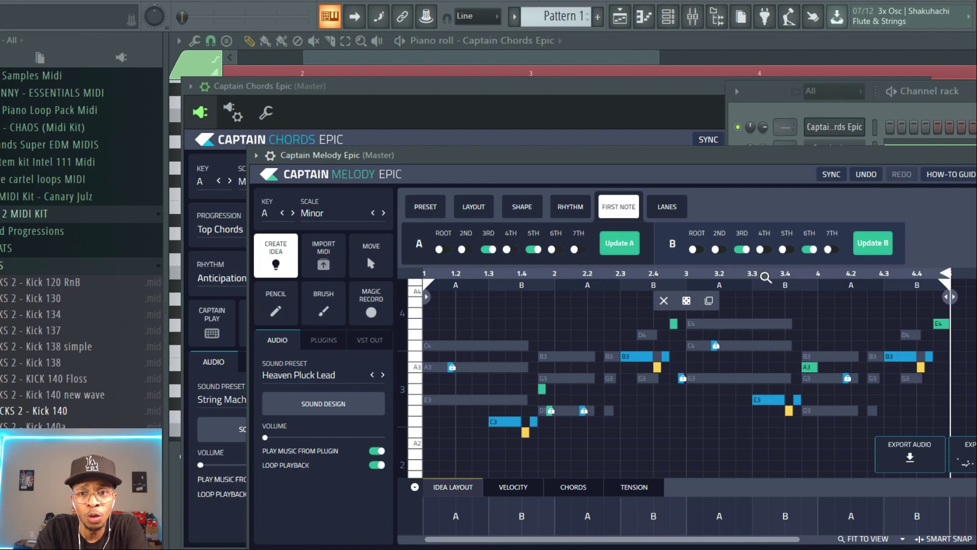
pyautogui.click(665, 213)
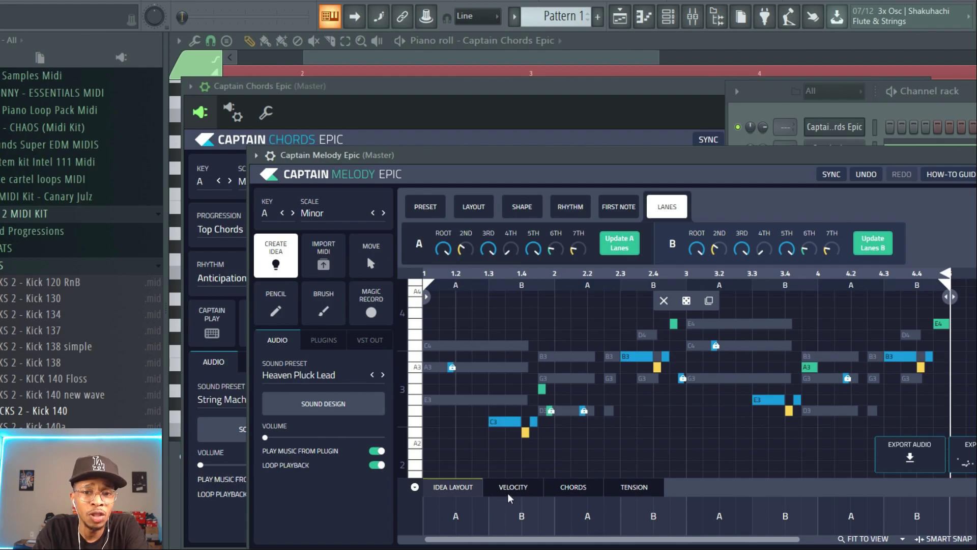
pyautogui.click(578, 489)
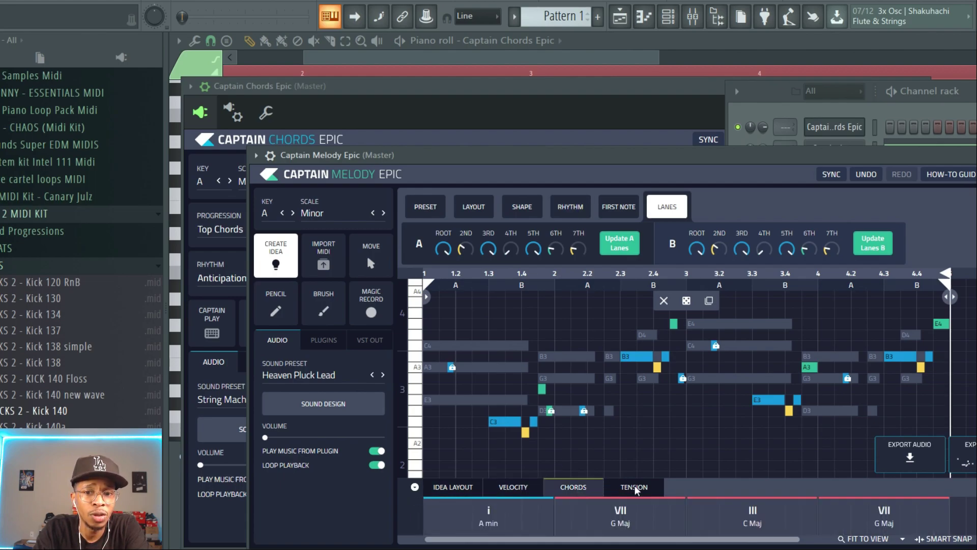